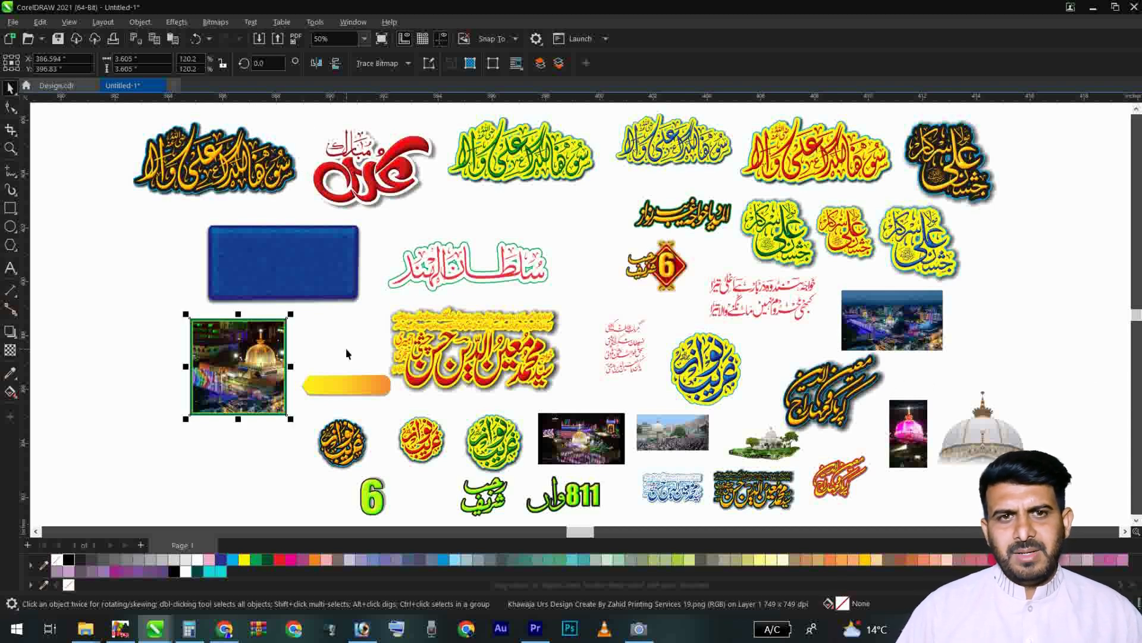
Step: Examine the green-framed shrine picture up close
{"action": "left_click", "coordinate": [366, 322]}
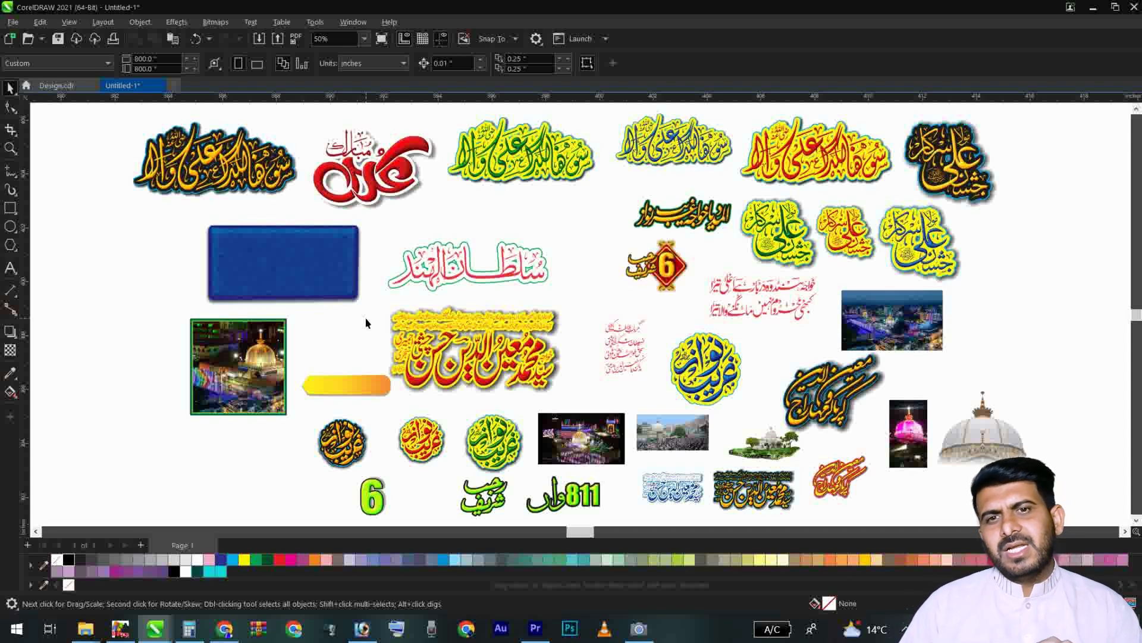
{"action": "left_click", "coordinate": [202, 373]}
{"action": "key", "text": "shift+F2"}
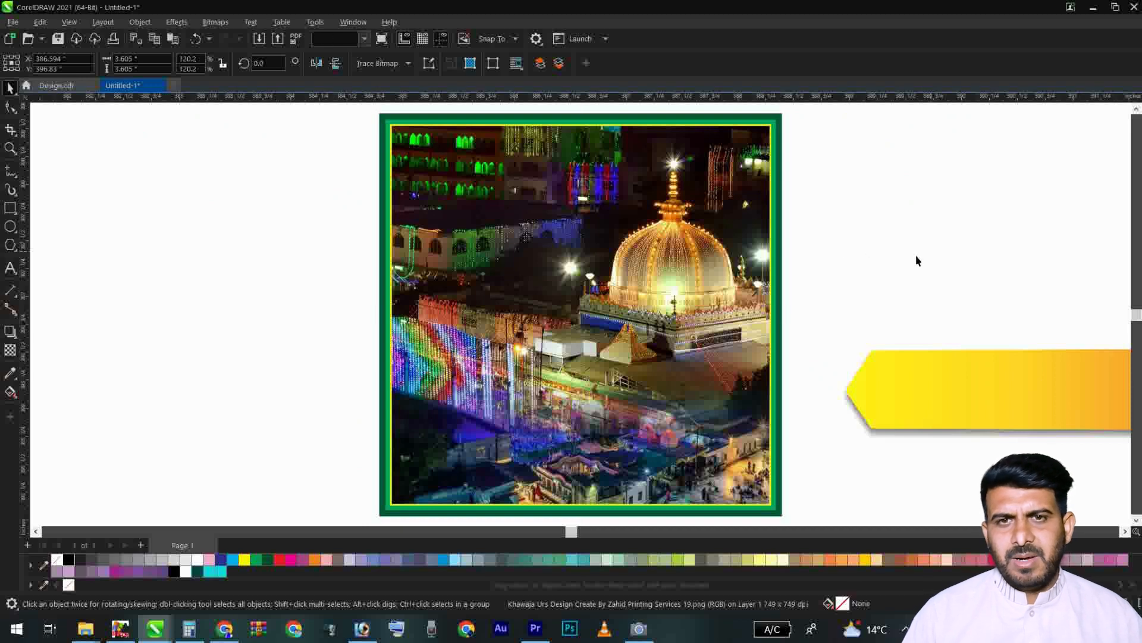
{"action": "left_click_drag", "start_coordinate": [738, 301], "coordinate": [566, 294]}
{"action": "key", "text": "ctrl+z"}
{"action": "left_click", "coordinate": [712, 316]}
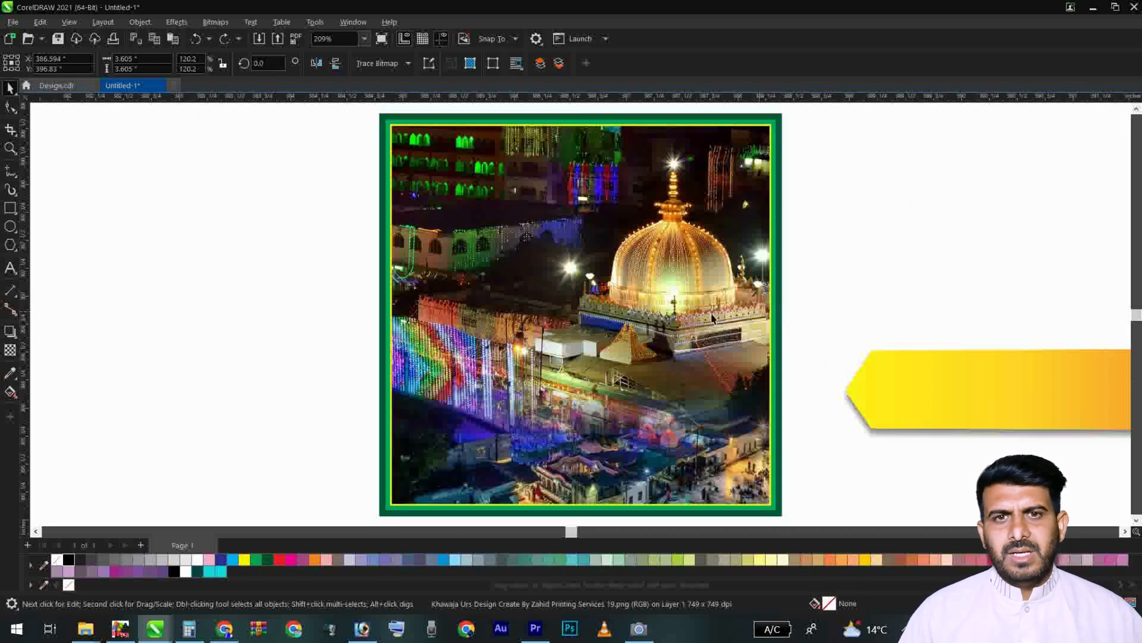
{"action": "left_click", "coordinate": [711, 315]}
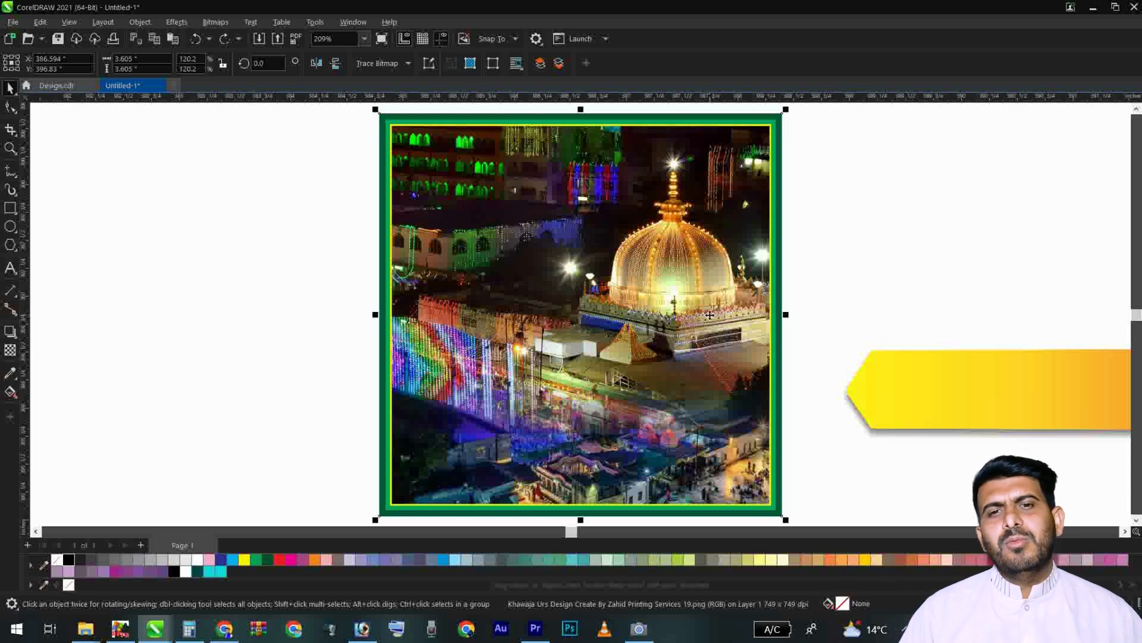
Step: Move the blue textured panel into the empty area beside the artwork, clear of the framed shrine picture
{"action": "key", "text": "F4"}
{"action": "left_click_drag", "start_coordinate": [300, 265], "coordinate": [163, 364]}
{"action": "key", "text": "Escape"}
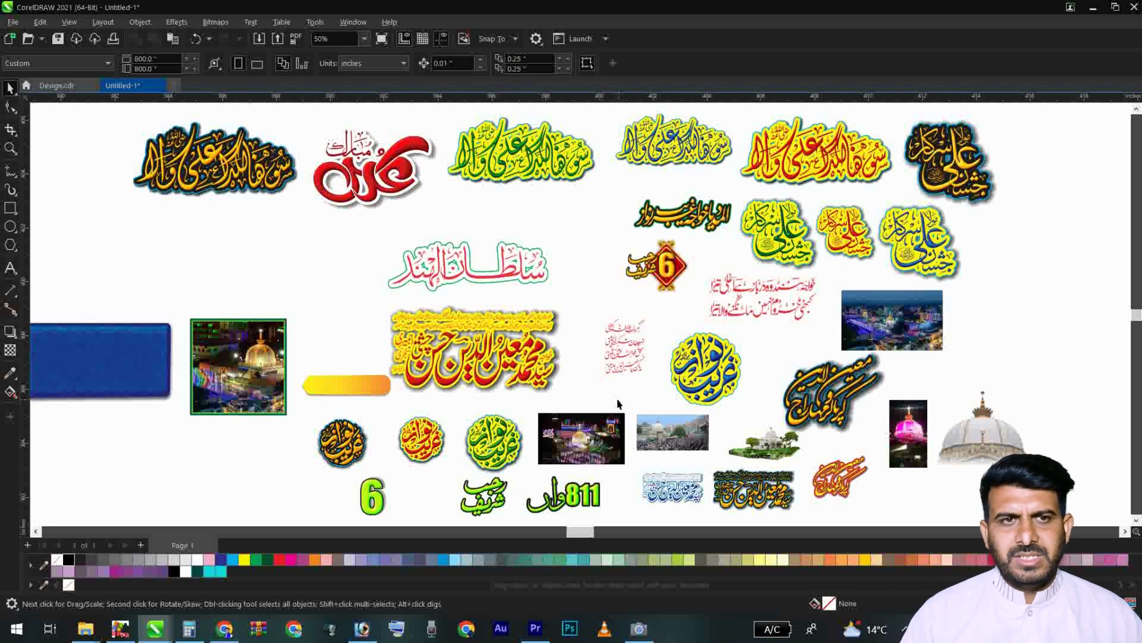
{"action": "left_click", "coordinate": [133, 342]}
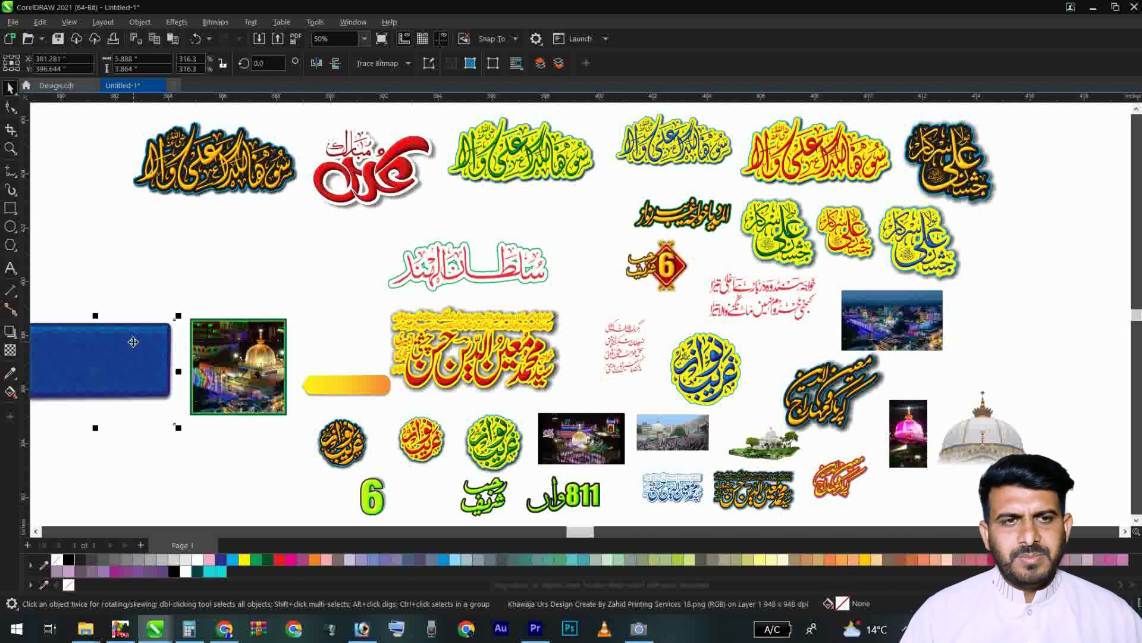
{"action": "mouse_move", "coordinate": [162, 290]}
{"action": "left_mouse_down"}
{"action": "mouse_move", "coordinate": [201, 255]}
{"action": "mouse_move", "coordinate": [177, 281]}
{"action": "mouse_move", "coordinate": [146, 277]}
{"action": "left_mouse_up"}
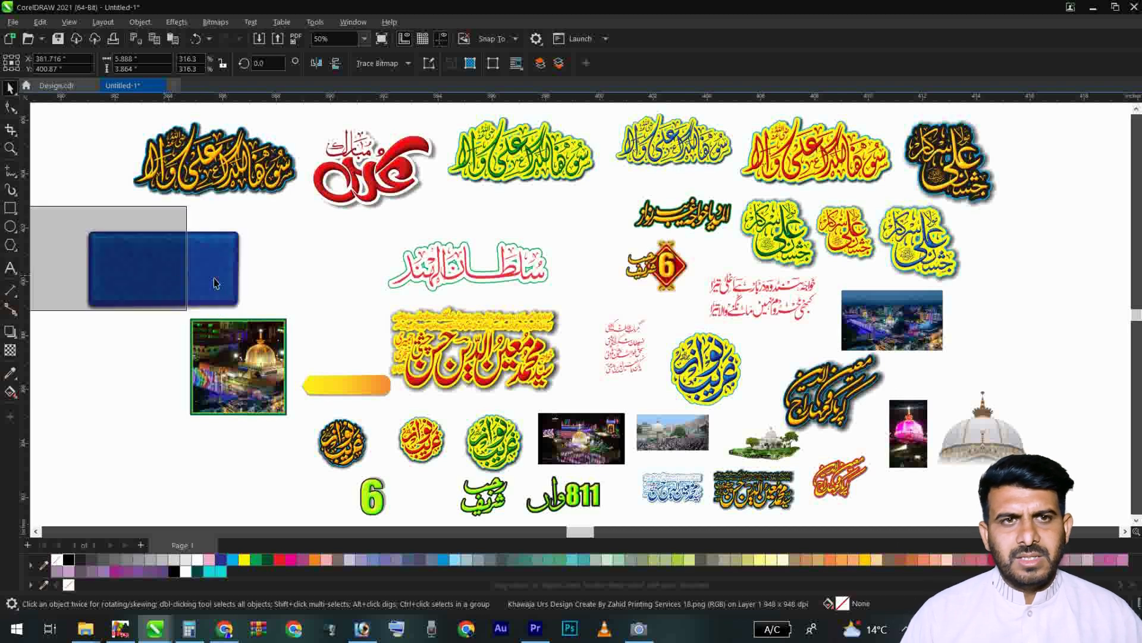
Step: Scale the wide black-and-gold calligraphy down to about 5.45 by 2.49 inches and place it over the blue panel
{"action": "left_click_drag", "start_coordinate": [259, 172], "coordinate": [205, 188]}
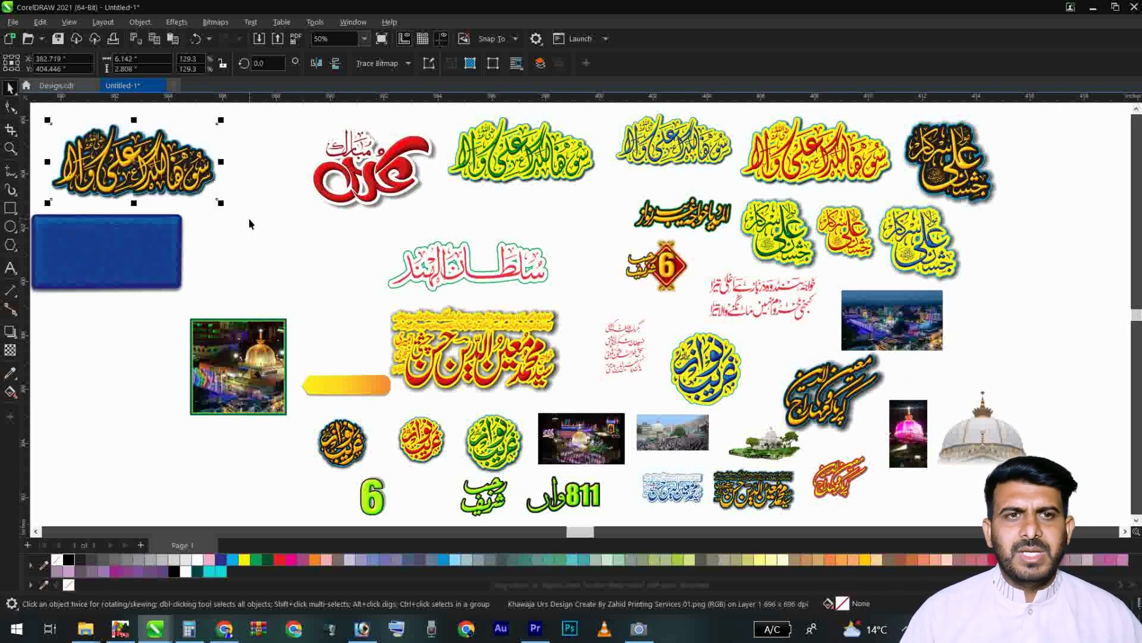
{"action": "left_click_drag", "start_coordinate": [230, 215], "coordinate": [214, 217]}
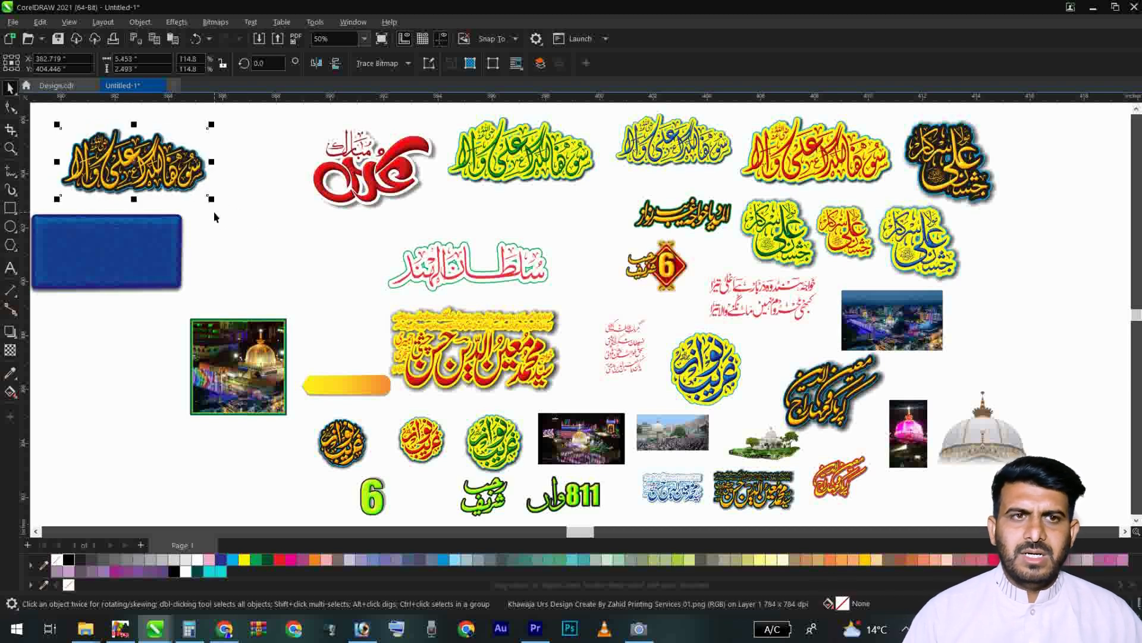
{"action": "left_click_drag", "start_coordinate": [136, 158], "coordinate": [141, 243]}
{"action": "key", "text": "F2"}
{"action": "left_click_drag", "start_coordinate": [231, 209], "coordinate": [8, 314]}
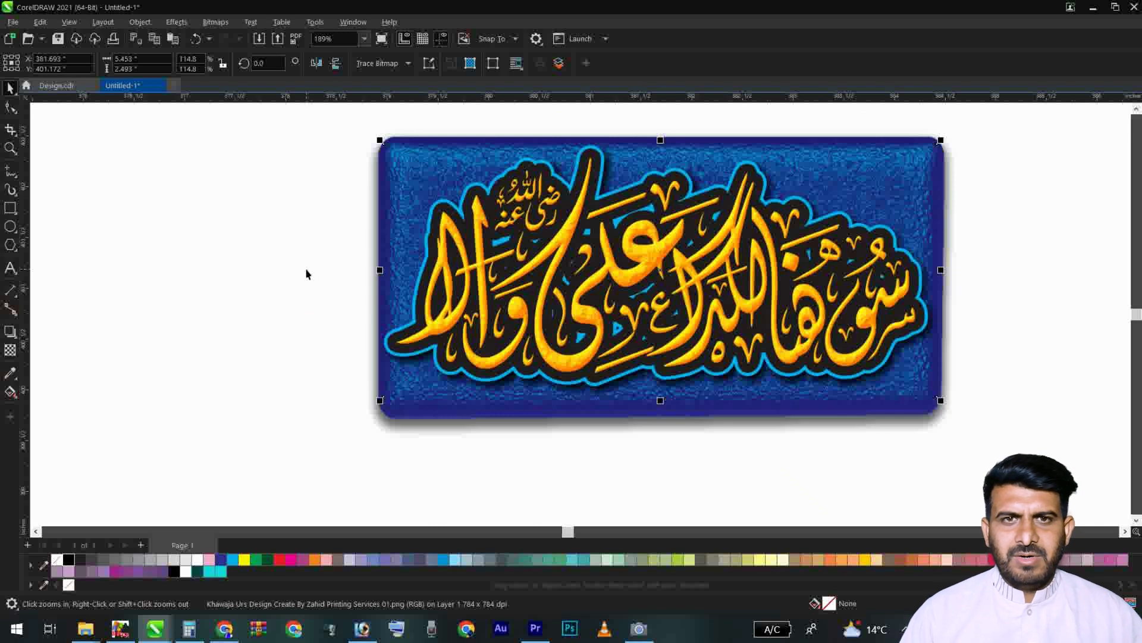
Step: Align the black-and-gold calligraphy and the blue panel along their horizontal center line
{"action": "scroll", "coordinate": [557, 269], "scroll_direction": "down", "scroll_amount": 1}
{"action": "scroll", "coordinate": [557, 269], "scroll_direction": "down", "scroll_amount": 2}
{"action": "key", "text": "F2"}
{"action": "left_click_drag", "start_coordinate": [392, 141], "coordinate": [951, 412]}
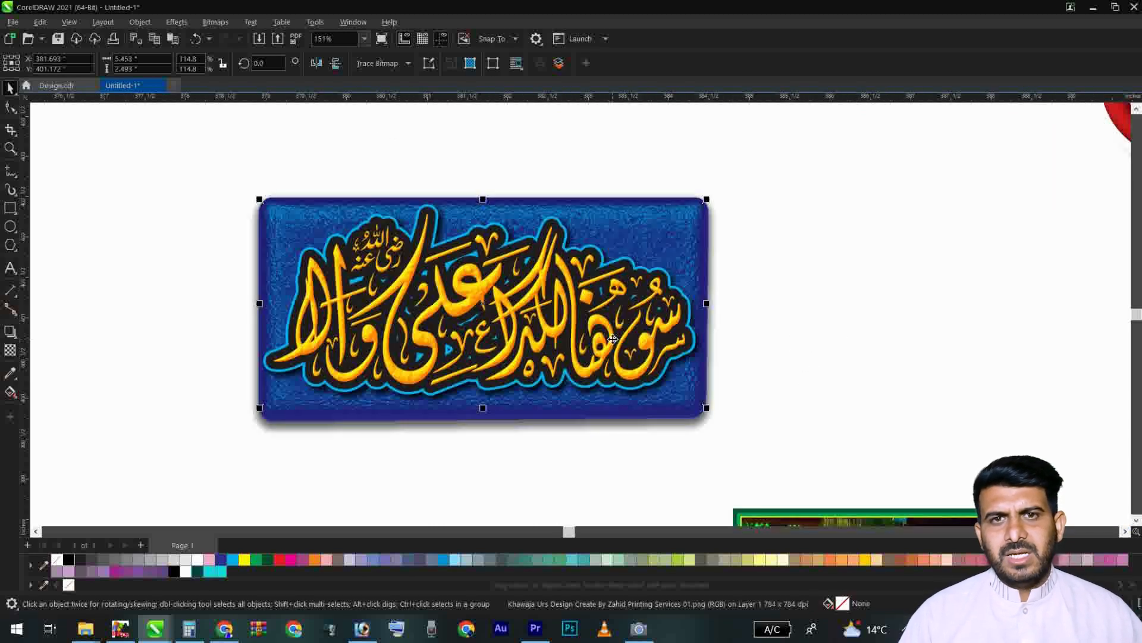
{"action": "left_click", "coordinate": [684, 200], "text": "shift"}
{"action": "key", "text": "e"}
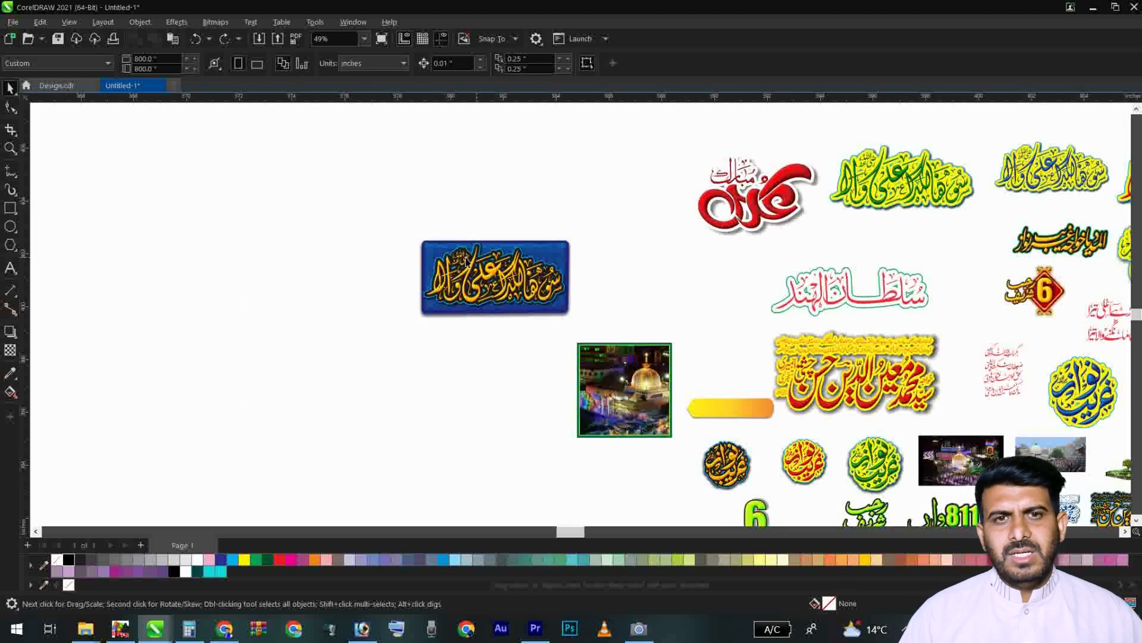
{"action": "key", "text": "F2"}
{"action": "left_click_drag", "start_coordinate": [389, 234], "coordinate": [704, 309]}
{"action": "scroll", "coordinate": [705, 309], "scroll_direction": "down", "scroll_amount": 3}
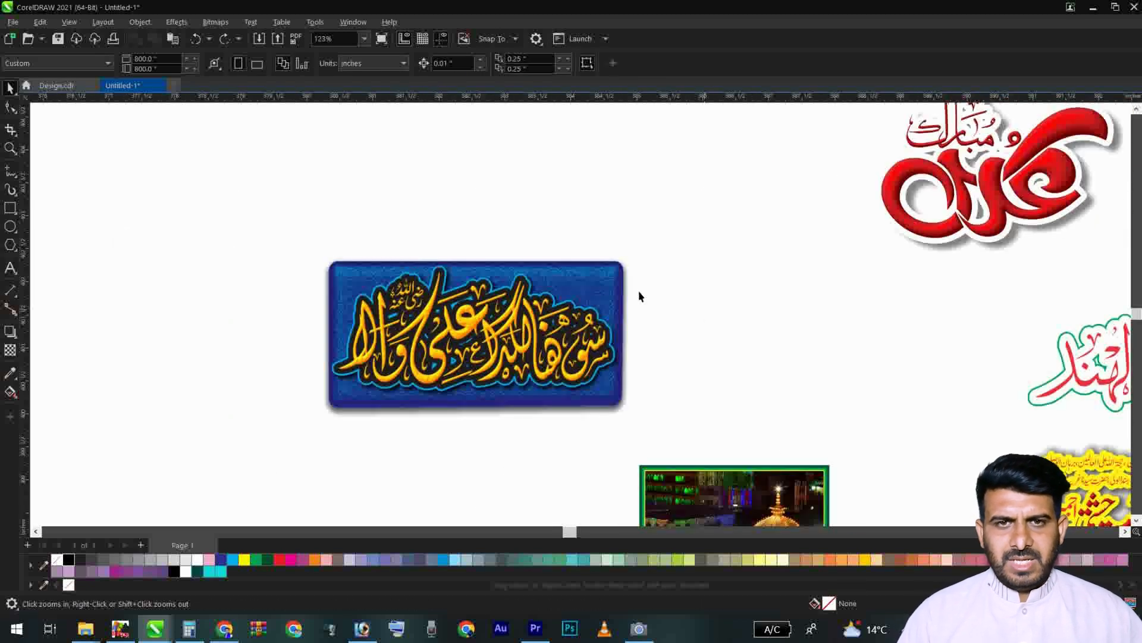
Step: Move the red Urs Mubarak title closer to the blue panel, to about X 387.62, Y 403.62 inches
{"action": "scroll", "coordinate": [594, 290], "scroll_direction": "down", "scroll_amount": 1}
{"action": "left_click_drag", "start_coordinate": [506, 179], "coordinate": [1035, 366]}
{"action": "left_click", "coordinate": [516, 280]}
{"action": "left_click_drag", "start_coordinate": [515, 280], "coordinate": [355, 295]}
{"action": "key", "text": "F2"}
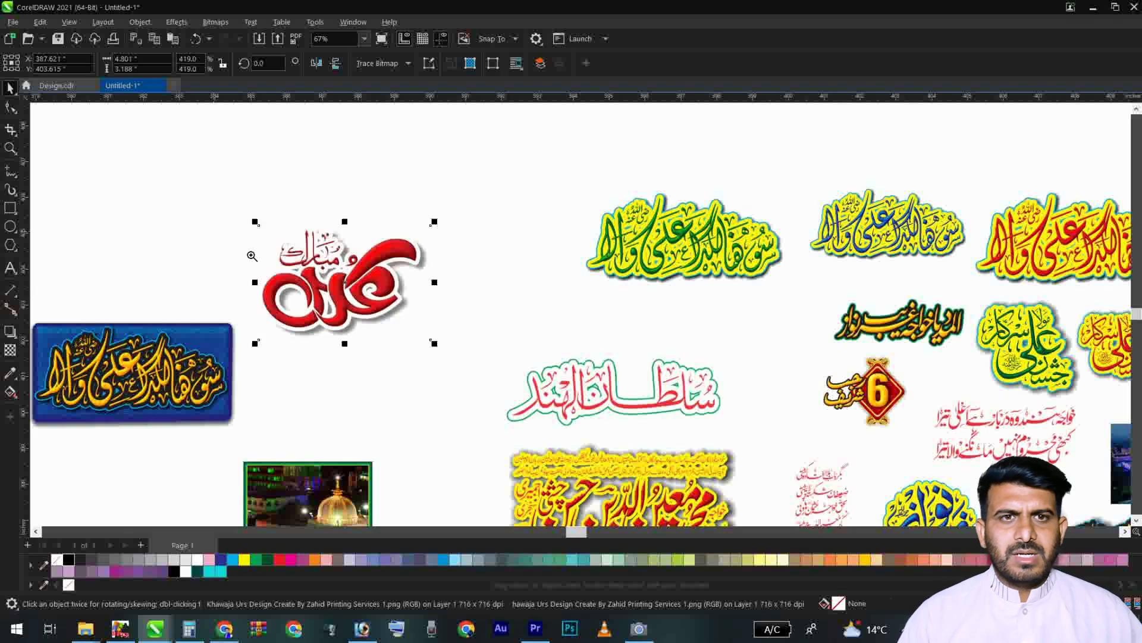
{"action": "left_click_drag", "start_coordinate": [251, 245], "coordinate": [407, 304]}
{"action": "scroll", "coordinate": [403, 276], "scroll_direction": "down", "scroll_amount": 1}
{"action": "scroll", "coordinate": [536, 285], "scroll_direction": "down", "scroll_amount": 5}
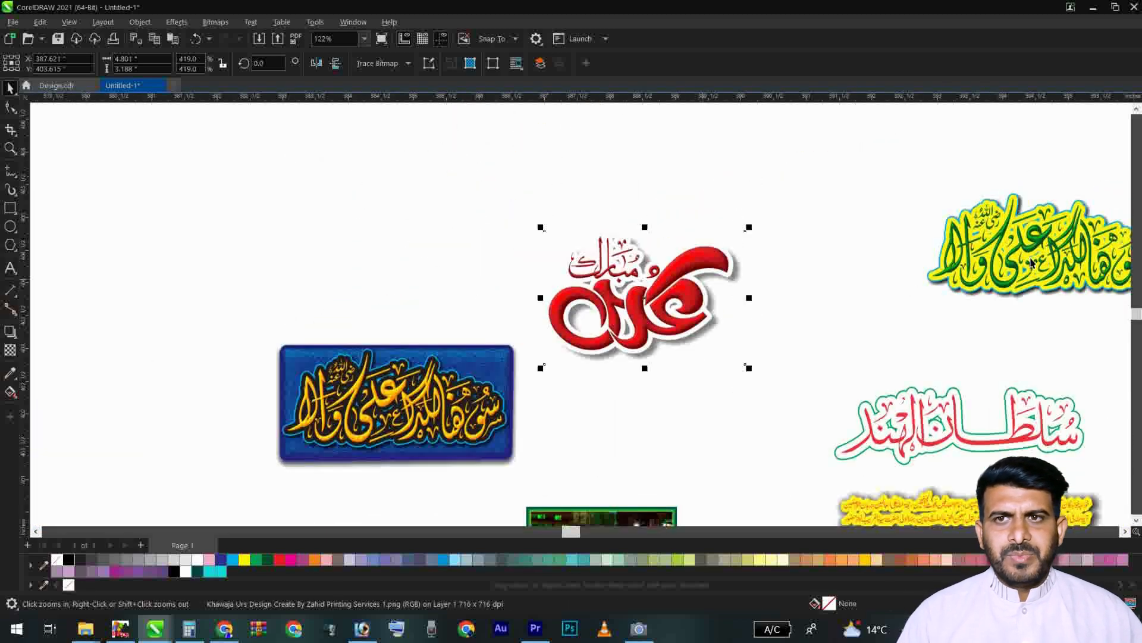
Step: Move the green-on-yellow calligraphy toward the red title, to about X 394.25, Y 404.56 inches
{"action": "left_click", "coordinate": [927, 262]}
{"action": "key", "text": "F2"}
{"action": "left_click_drag", "start_coordinate": [814, 194], "coordinate": [1121, 363]}
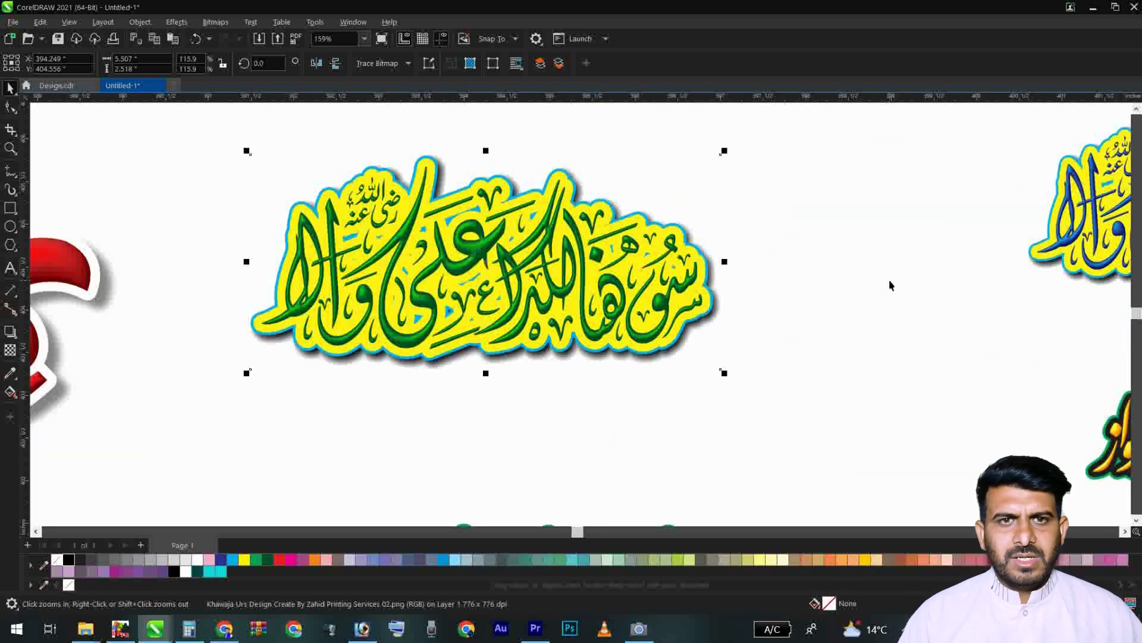
{"action": "scroll", "coordinate": [861, 286], "scroll_direction": "down", "scroll_amount": 3}
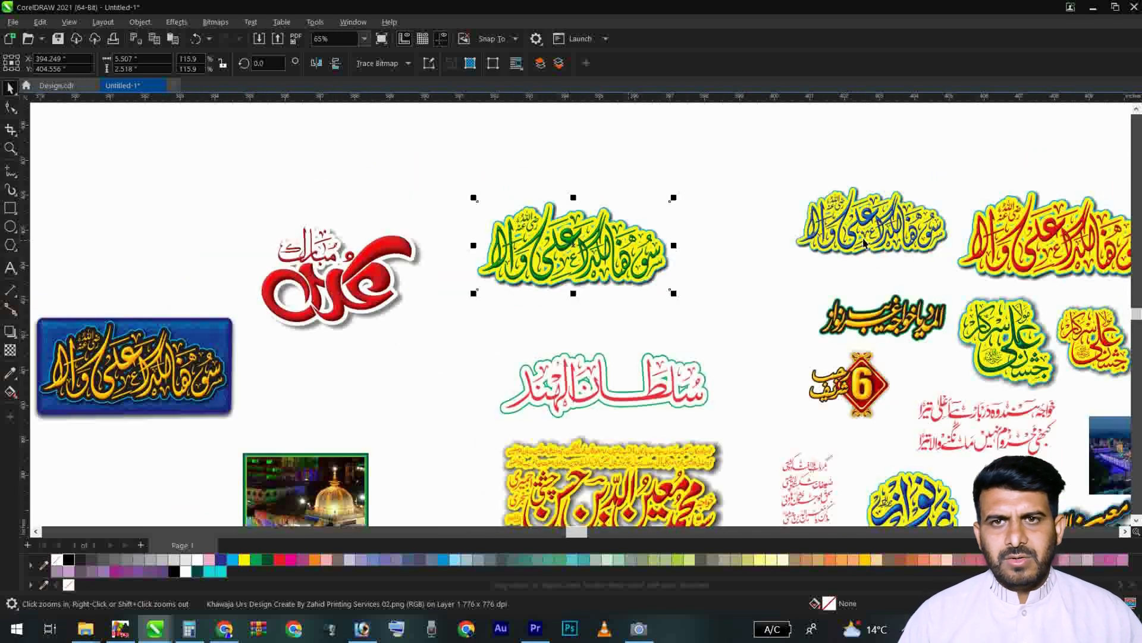
Step: Examine the blue-on-yellow and red-on-yellow versions of the wide calligraphy up close
{"action": "left_click", "coordinate": [817, 203]}
{"action": "scroll", "coordinate": [817, 204], "scroll_direction": "down", "scroll_amount": 2}
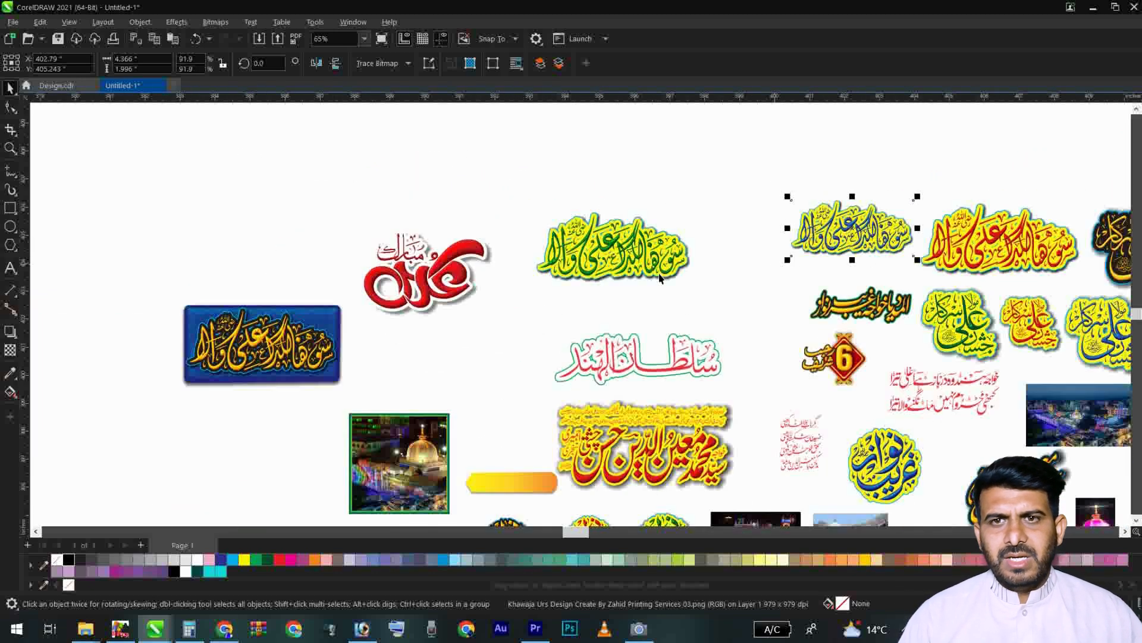
{"action": "key", "text": "F2"}
{"action": "left_click_drag", "start_coordinate": [817, 204], "coordinate": [1050, 284]}
{"action": "left_click", "coordinate": [659, 278]}
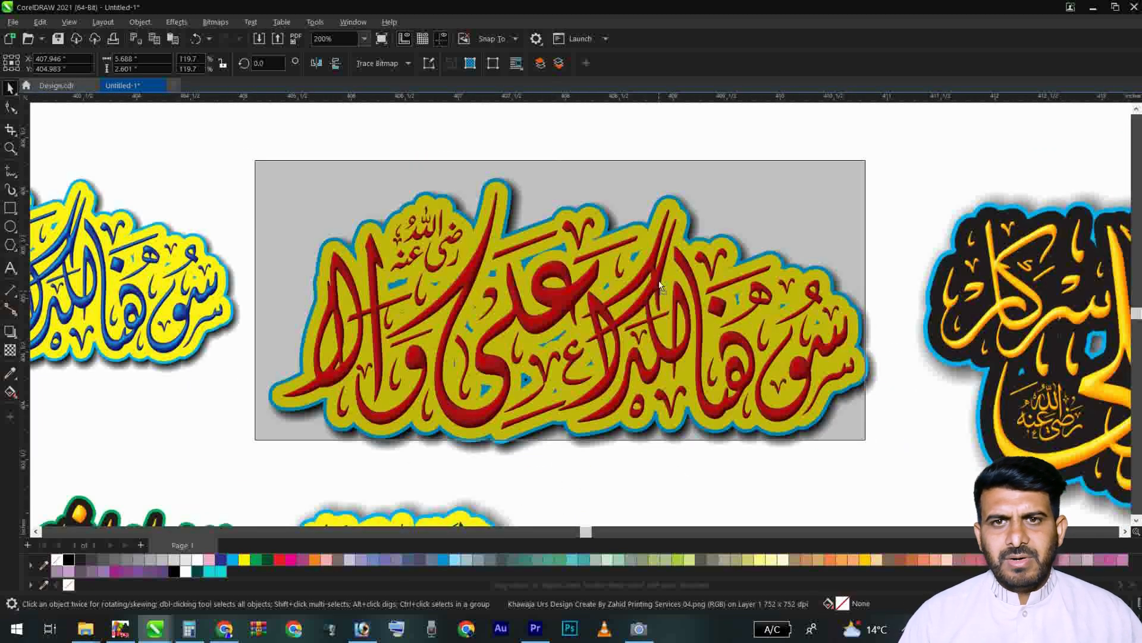
{"action": "scroll", "coordinate": [659, 278], "scroll_direction": "down", "scroll_amount": 1}
{"action": "scroll", "coordinate": [686, 277], "scroll_direction": "down", "scroll_amount": 1}
{"action": "key", "text": "F2"}
{"action": "left_click_drag", "start_coordinate": [464, 242], "coordinate": [894, 357]}
{"action": "scroll", "coordinate": [651, 284], "scroll_direction": "down", "scroll_amount": 3}
Step: Move the stacked black-and-gold calligraphy up level with the red-on-yellow one, to about X 413.13, Y 405.19 inches
{"action": "key", "text": "space"}
{"action": "left_click", "coordinate": [912, 277]}
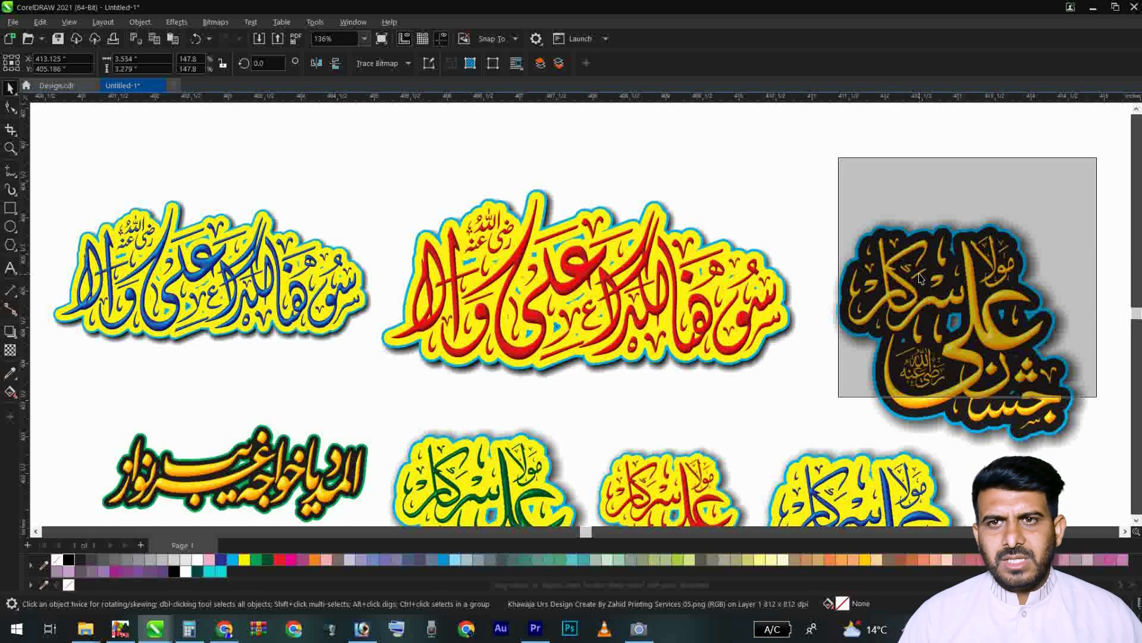
{"action": "key", "text": "shift+F2"}
{"action": "scroll", "coordinate": [779, 254], "scroll_direction": "down", "scroll_amount": 1}
{"action": "key", "text": "F2"}
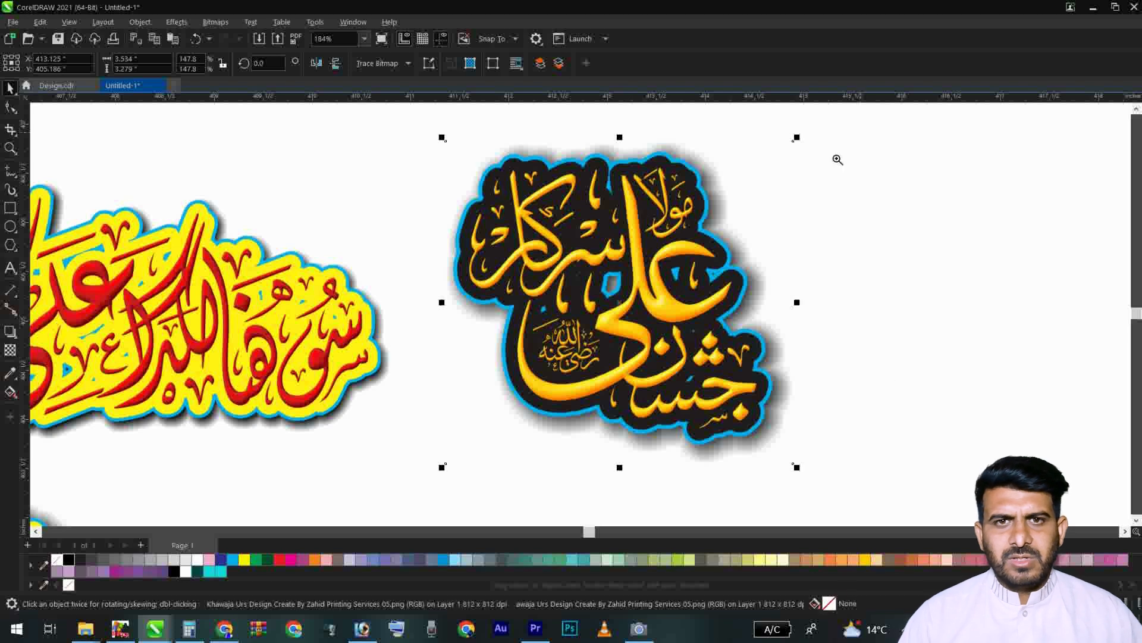
{"action": "left_click_drag", "start_coordinate": [855, 138], "coordinate": [438, 423]}
{"action": "scroll", "coordinate": [781, 259], "scroll_direction": "down", "scroll_amount": 1}
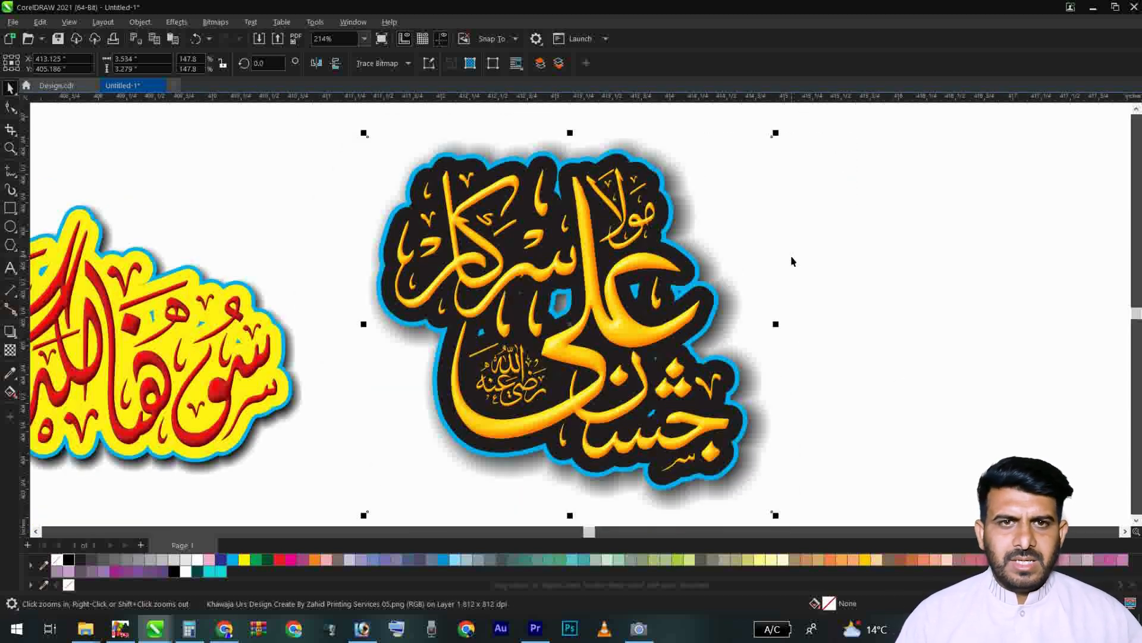
{"action": "key", "text": "F4"}
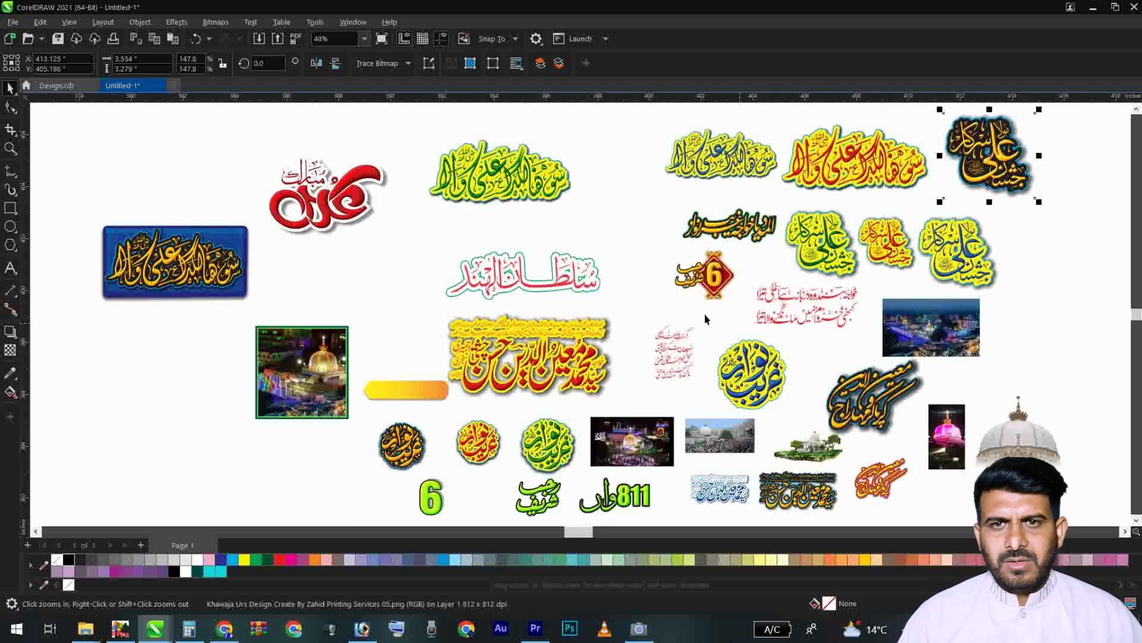
Step: Space the blue, red and green stacked calligraphies apart in a row beneath the stacked black-and-gold one
{"action": "left_click_drag", "start_coordinate": [988, 260], "coordinate": [1057, 253]}
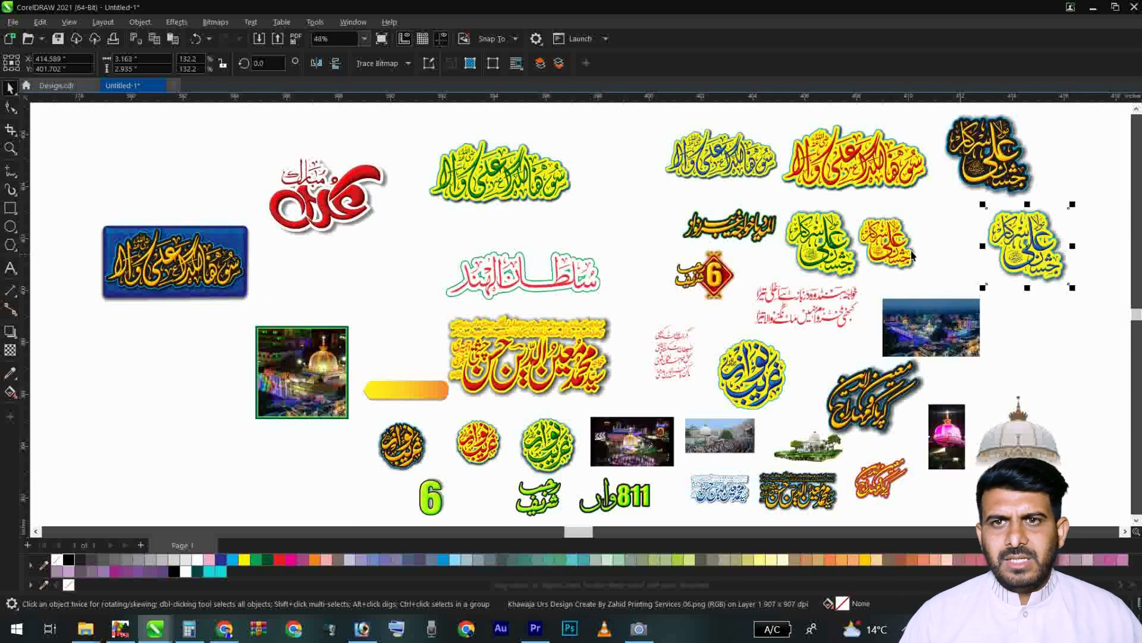
{"action": "left_click_drag", "start_coordinate": [903, 253], "coordinate": [945, 247]}
{"action": "key", "text": "F2"}
{"action": "mouse_move", "coordinate": [1099, 185]}
{"action": "left_mouse_down"}
{"action": "mouse_move", "coordinate": [808, 293]}
{"action": "mouse_move", "coordinate": [771, 291]}
{"action": "left_mouse_up"}
{"action": "left_click_drag", "start_coordinate": [250, 344], "coordinate": [458, 328]}
{"action": "left_click", "coordinate": [634, 332]}
{"action": "left_click_drag", "start_coordinate": [761, 411], "coordinate": [795, 450]}
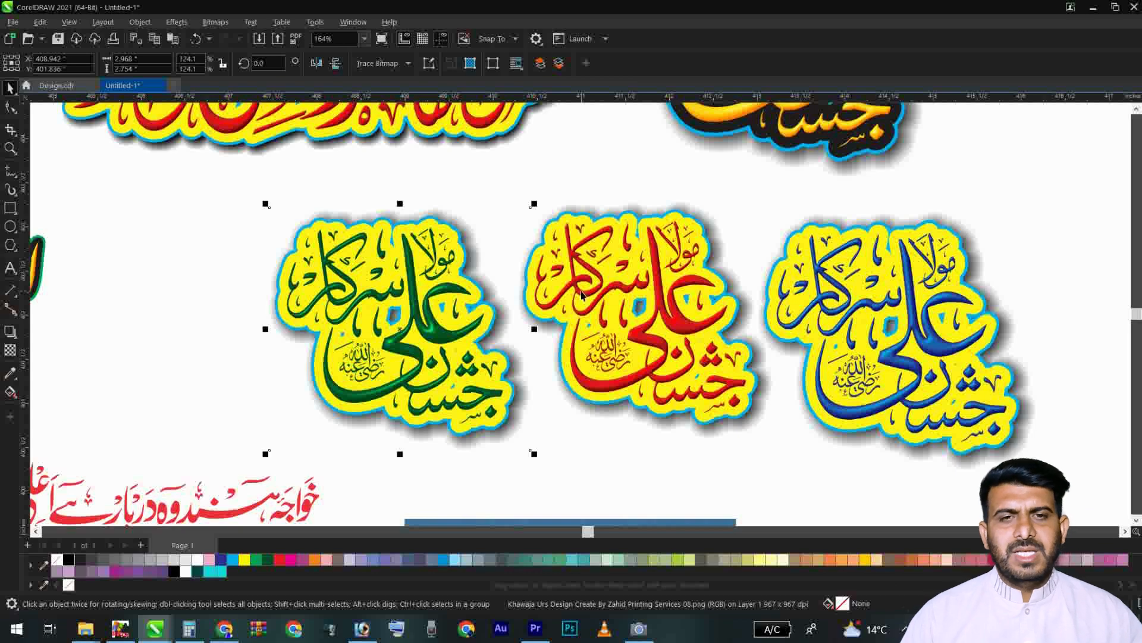
Step: Move the green-outlined "المدد یا خواجہ غریب نواز" calligraphy to about X 404.15, Y 402.61 inches
{"action": "scroll", "coordinate": [582, 294], "scroll_direction": "down", "scroll_amount": 5}
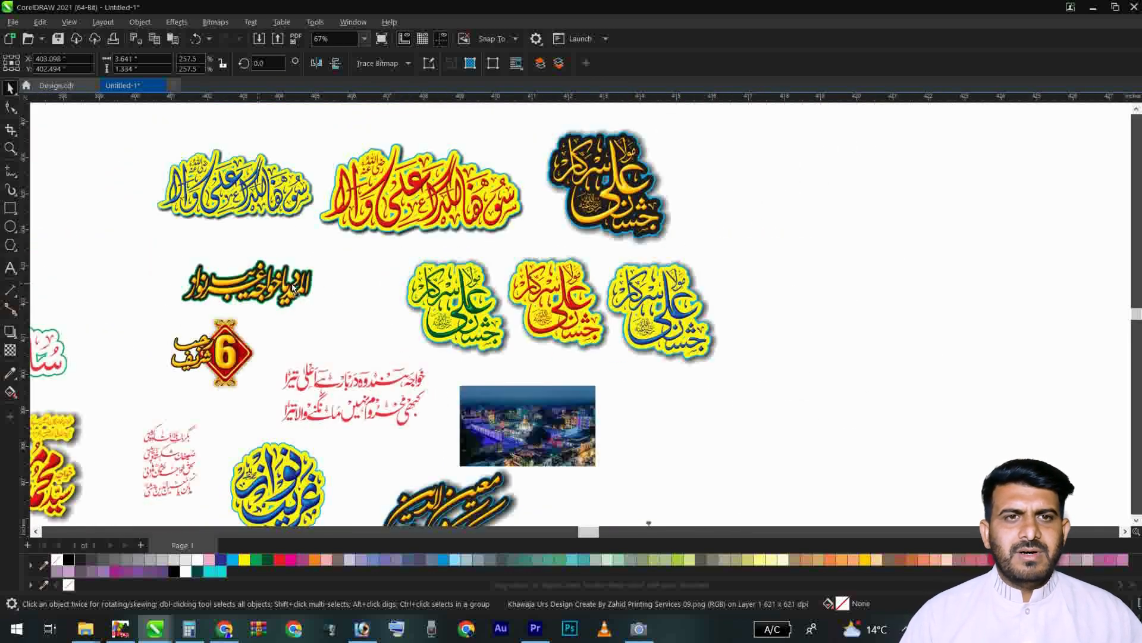
{"action": "left_click", "coordinate": [292, 288]}
{"action": "key", "text": "shift+F2"}
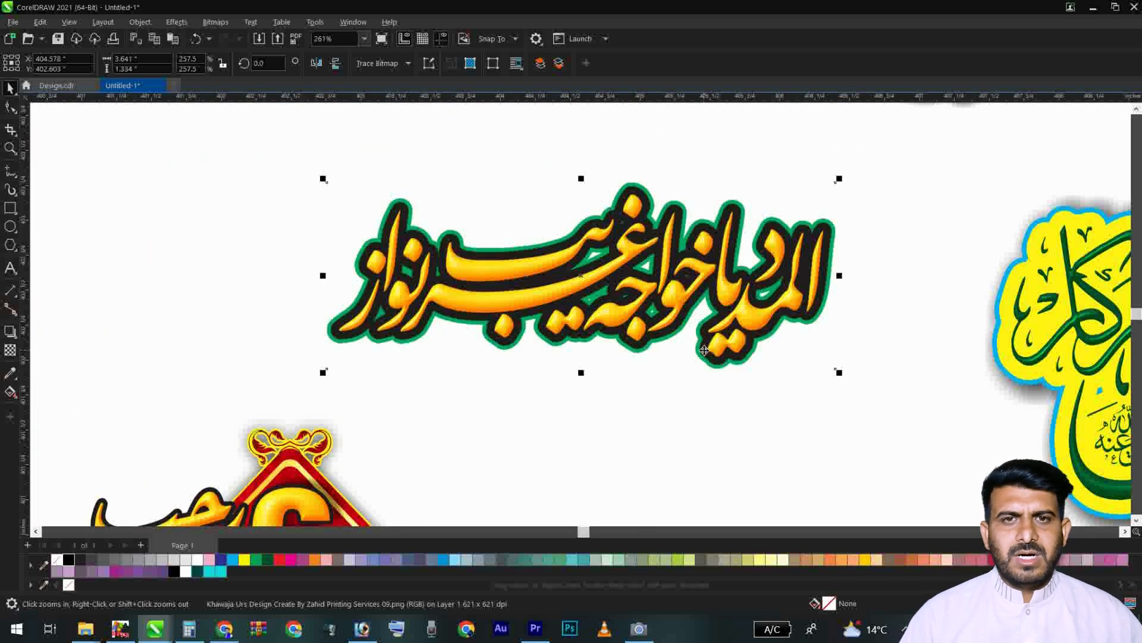
{"action": "scroll", "coordinate": [702, 348], "scroll_direction": "down", "scroll_amount": 1}
{"action": "left_click_drag", "start_coordinate": [619, 321], "coordinate": [571, 320]}
{"action": "key", "text": "F2"}
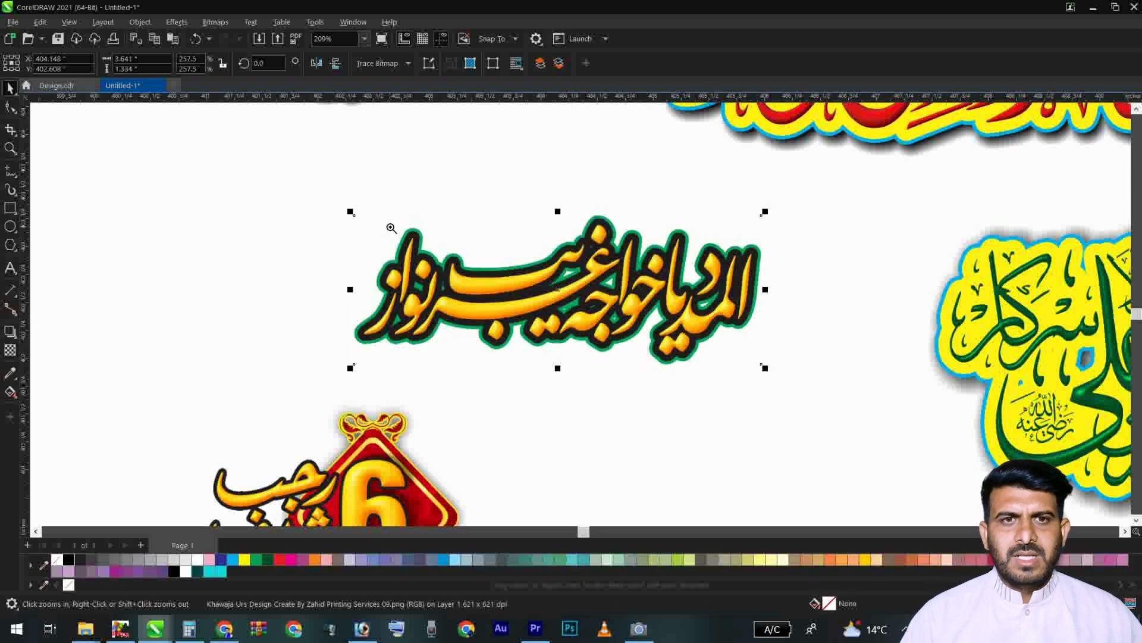
{"action": "left_click", "coordinate": [574, 279]}
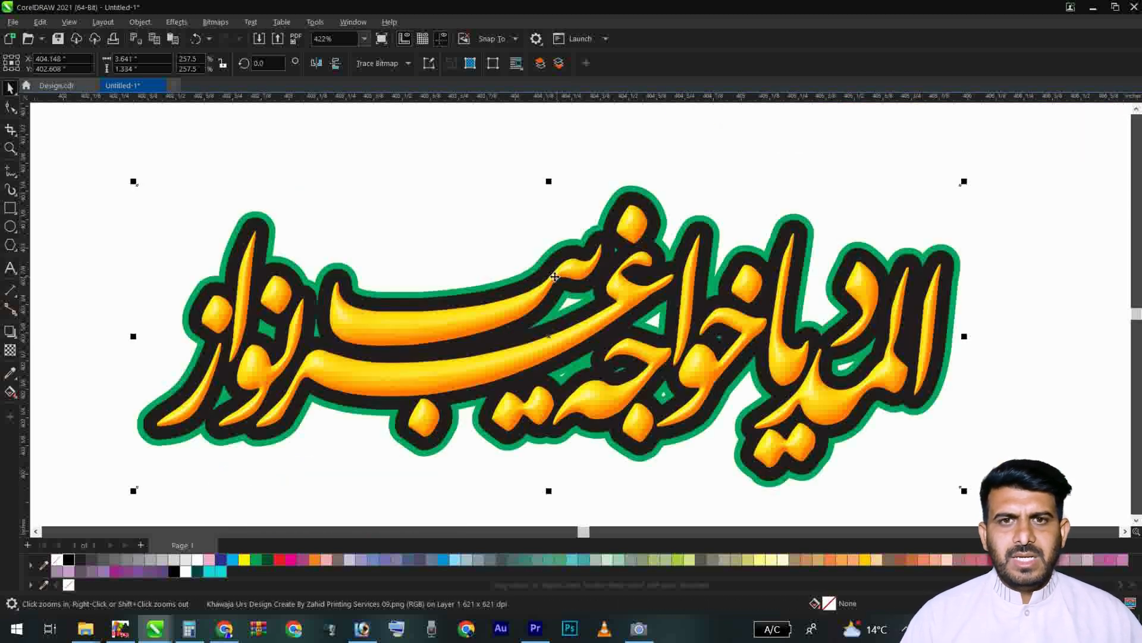
Step: Move the red diamond "6 رجب شریف" emblem away from the neighbouring calligraphy into the clear space beside it
{"action": "scroll", "coordinate": [555, 277], "scroll_direction": "down", "scroll_amount": 5}
{"action": "left_click_drag", "start_coordinate": [391, 444], "coordinate": [307, 404]}
{"action": "key", "text": "shift+F2"}
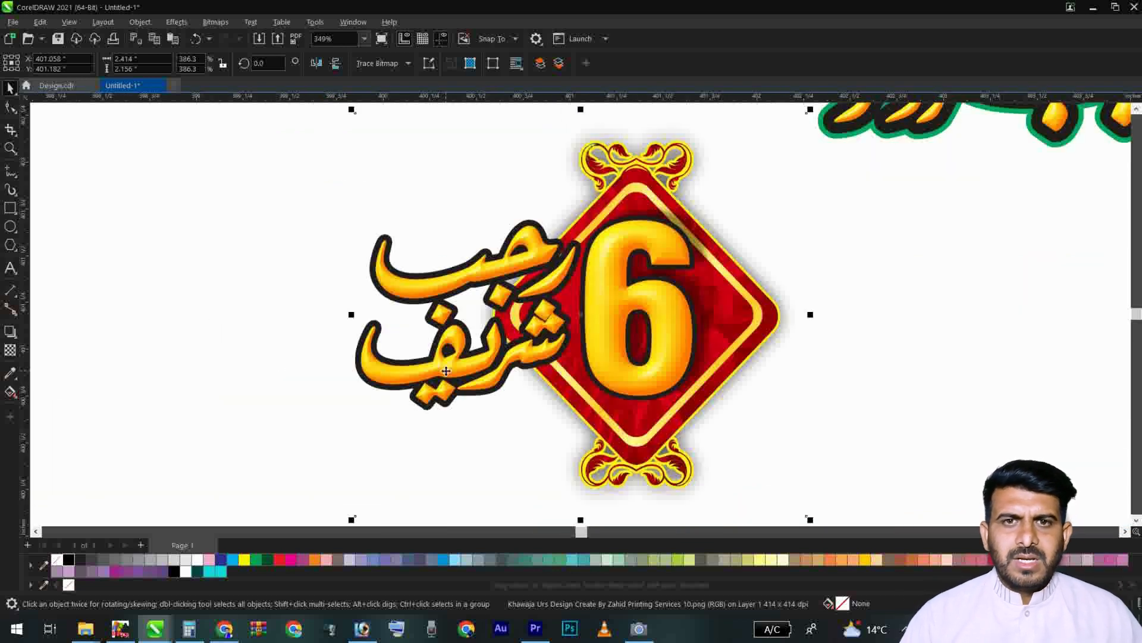
{"action": "key", "text": "z"}
{"action": "left_click_drag", "start_coordinate": [297, 186], "coordinate": [881, 433]}
{"action": "scroll", "coordinate": [534, 309], "scroll_direction": "down", "scroll_amount": 3}
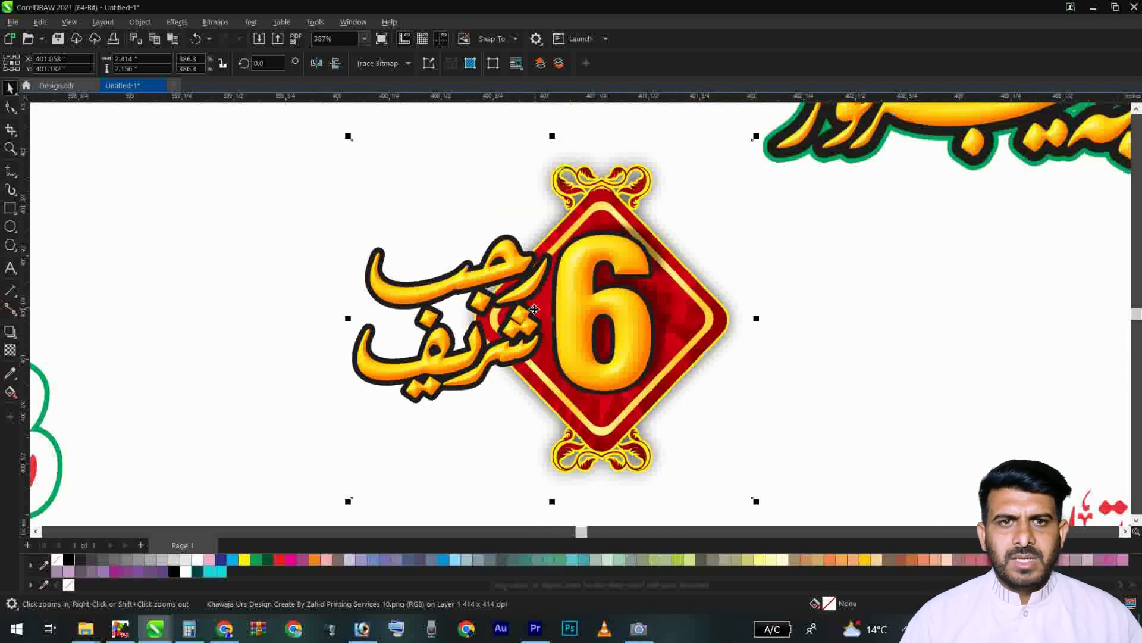
{"action": "scroll", "coordinate": [534, 309], "scroll_direction": "down", "scroll_amount": 3}
{"action": "left_click_drag", "start_coordinate": [570, 312], "coordinate": [530, 313]}
Step: Place the two-line red verse beneath the green-outlined calligraphy and the four-line verse beneath the "6 رجب شریف" emblem
{"action": "scroll", "coordinate": [849, 402], "scroll_direction": "down", "scroll_amount": 1}
{"action": "left_click", "coordinate": [860, 404]}
{"action": "left_click_drag", "start_coordinate": [860, 404], "coordinate": [787, 376]}
{"action": "key", "text": "F2"}
{"action": "left_click_drag", "start_coordinate": [669, 328], "coordinate": [948, 452]}
{"action": "scroll", "coordinate": [650, 303], "scroll_direction": "down", "scroll_amount": 2}
{"action": "scroll", "coordinate": [650, 303], "scroll_direction": "down", "scroll_amount": 2}
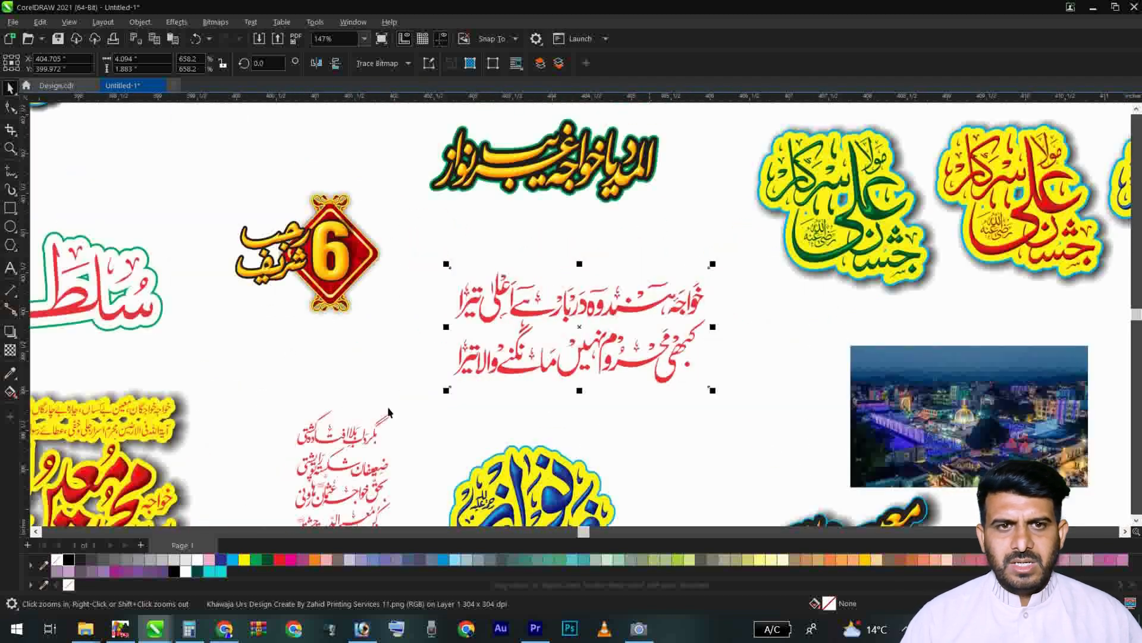
{"action": "left_click_drag", "start_coordinate": [346, 429], "coordinate": [331, 382]}
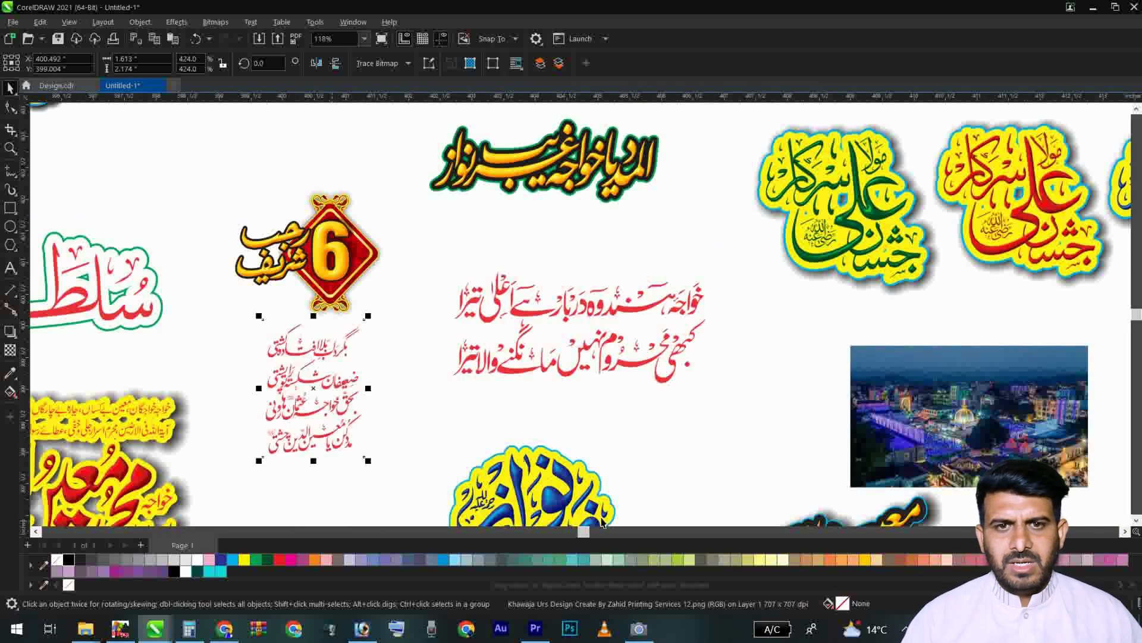
Step: Examine the round blue-on-yellow "غریب نواز" calligraphy up close
{"action": "left_click", "coordinate": [532, 482]}
{"action": "key", "text": "shift+F2"}
{"action": "scroll", "coordinate": [890, 313], "scroll_direction": "down", "scroll_amount": 1}
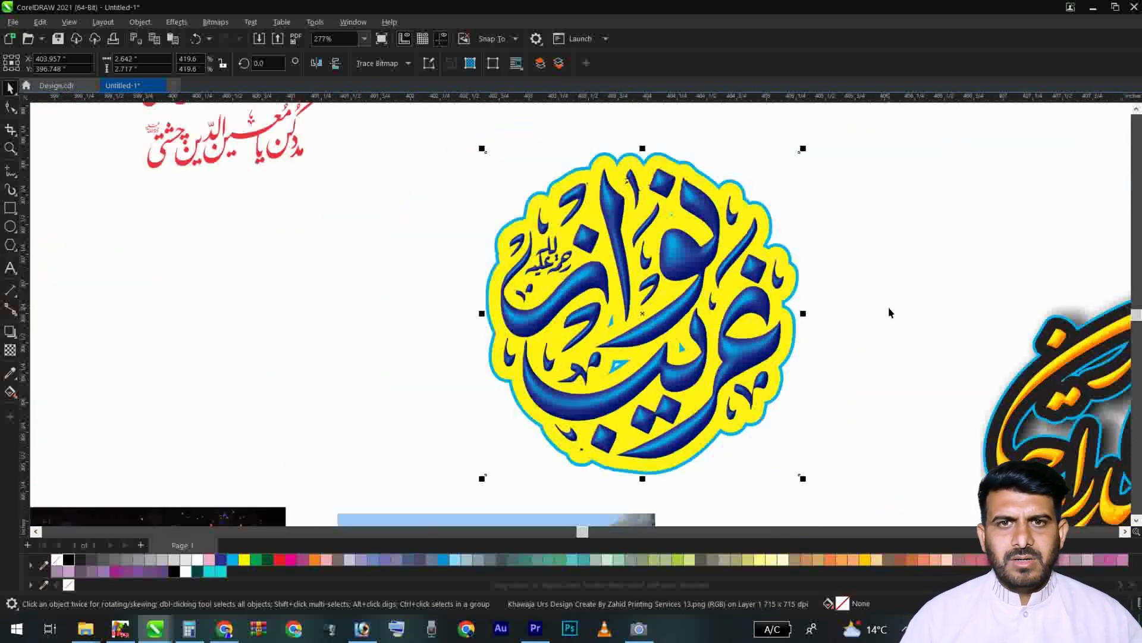
{"action": "scroll", "coordinate": [891, 313], "scroll_direction": "down", "scroll_amount": 1}
{"action": "scroll", "coordinate": [764, 296], "scroll_direction": "down", "scroll_amount": 2}
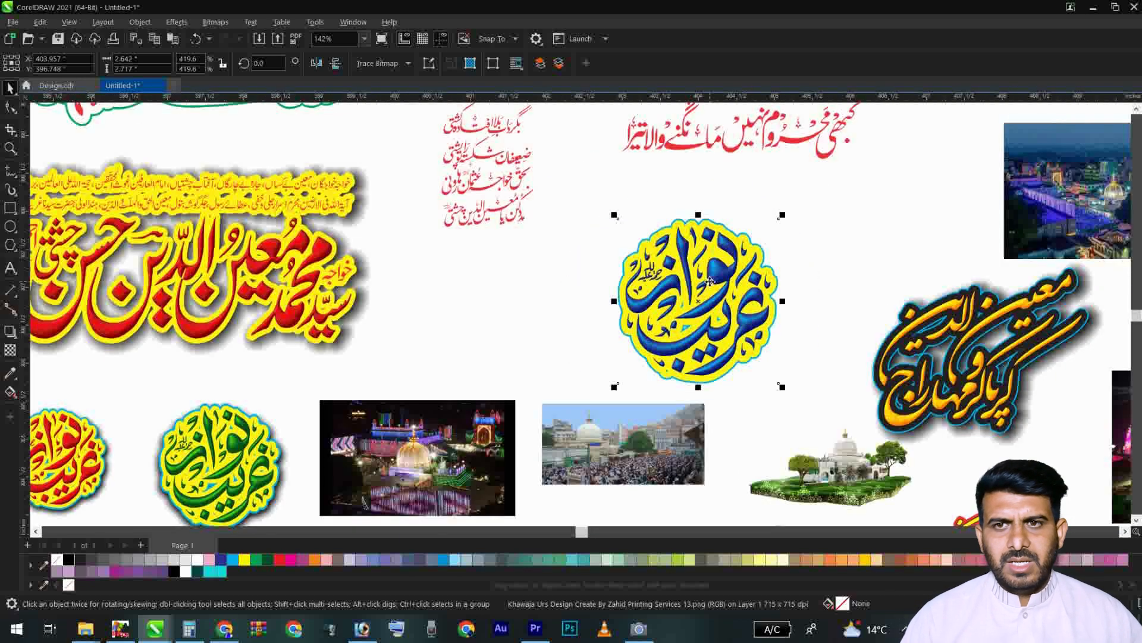
Step: Shift the round "غریب نواز" calligraphy aside and place the black-and-orange "معین الدین" calligraphy beside it at about X 406.59, Y 396.95 inches
{"action": "left_click", "coordinate": [871, 282]}
{"action": "left_click_drag", "start_coordinate": [872, 283], "coordinate": [793, 260]}
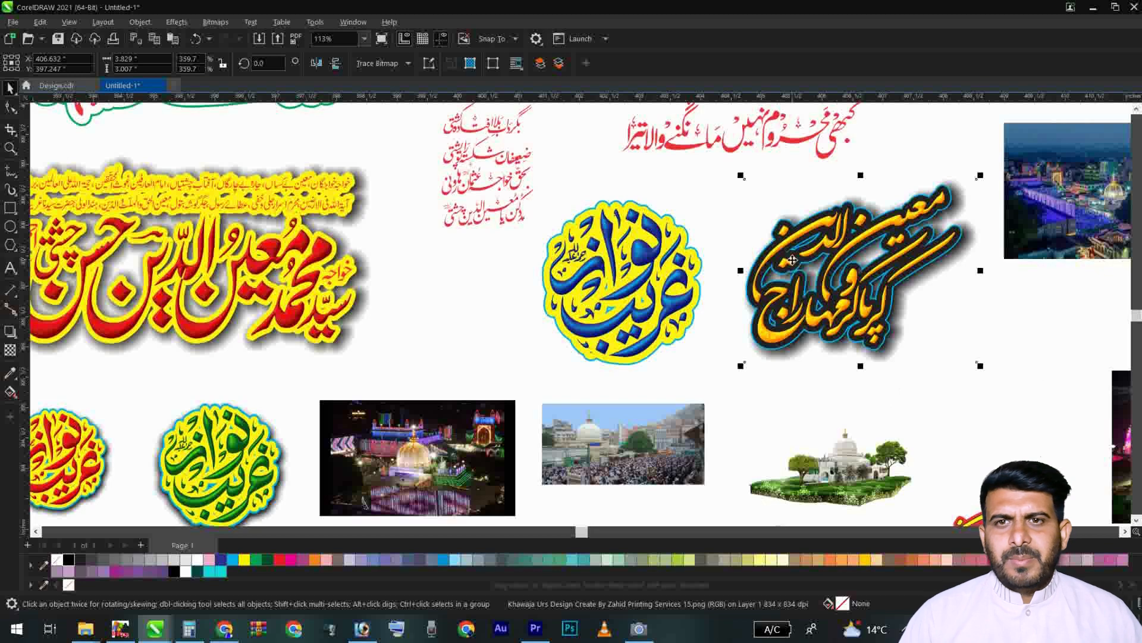
{"action": "left_click", "coordinate": [995, 335]}
{"action": "left_click", "coordinate": [873, 291]}
{"action": "left_click_drag", "start_coordinate": [873, 289], "coordinate": [871, 290]}
Step: Examine the daytime photo of the shrine with the crowd up close
{"action": "scroll", "coordinate": [810, 314], "scroll_direction": "down", "scroll_amount": 2}
{"action": "left_click", "coordinate": [716, 388]}
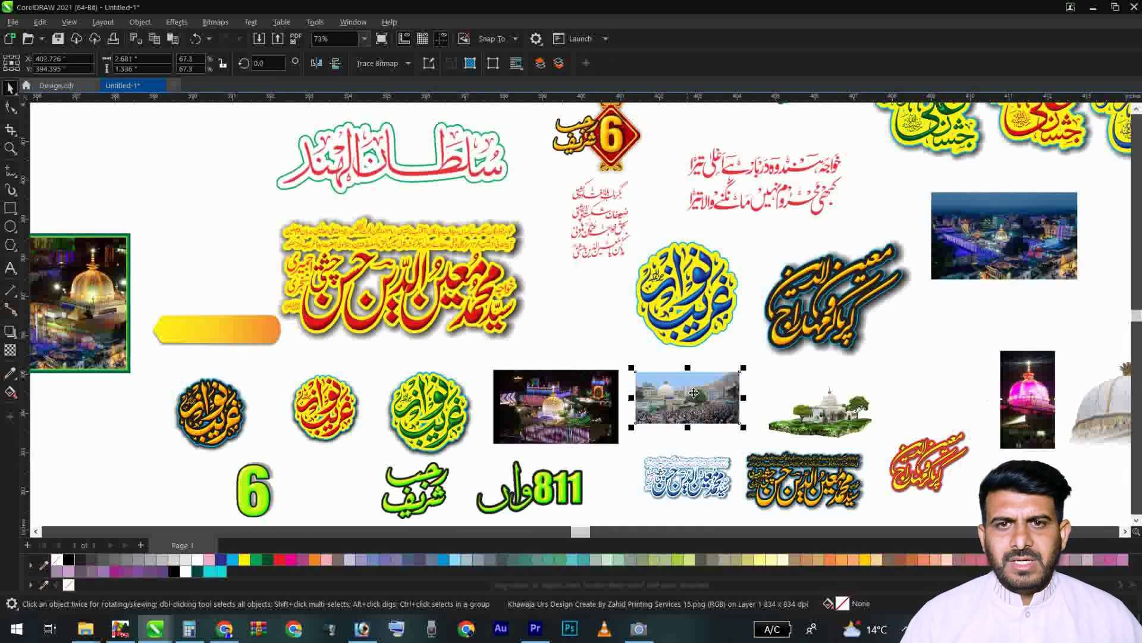
{"action": "key", "text": "shift+F2"}
{"action": "scroll", "coordinate": [563, 279], "scroll_direction": "up", "scroll_amount": 2}
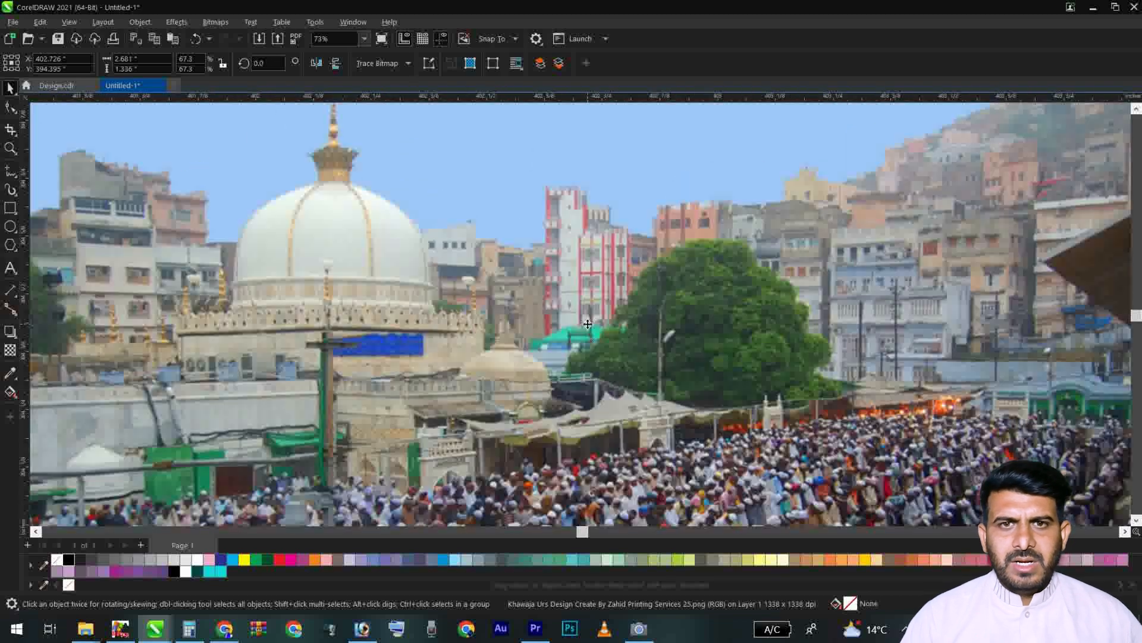
{"action": "scroll", "coordinate": [587, 325], "scroll_direction": "down", "scroll_amount": 3}
{"action": "scroll", "coordinate": [588, 325], "scroll_direction": "down", "scroll_amount": 3}
Step: Examine the night photo of the illuminated shrine beside the daytime crowd photo up close
{"action": "left_click", "coordinate": [328, 335]}
{"action": "key", "text": "shift+F2"}
{"action": "scroll", "coordinate": [510, 283], "scroll_direction": "down", "scroll_amount": 2}
{"action": "scroll", "coordinate": [539, 303], "scroll_direction": "up", "scroll_amount": 3}
{"action": "scroll", "coordinate": [538, 303], "scroll_direction": "down", "scroll_amount": 3}
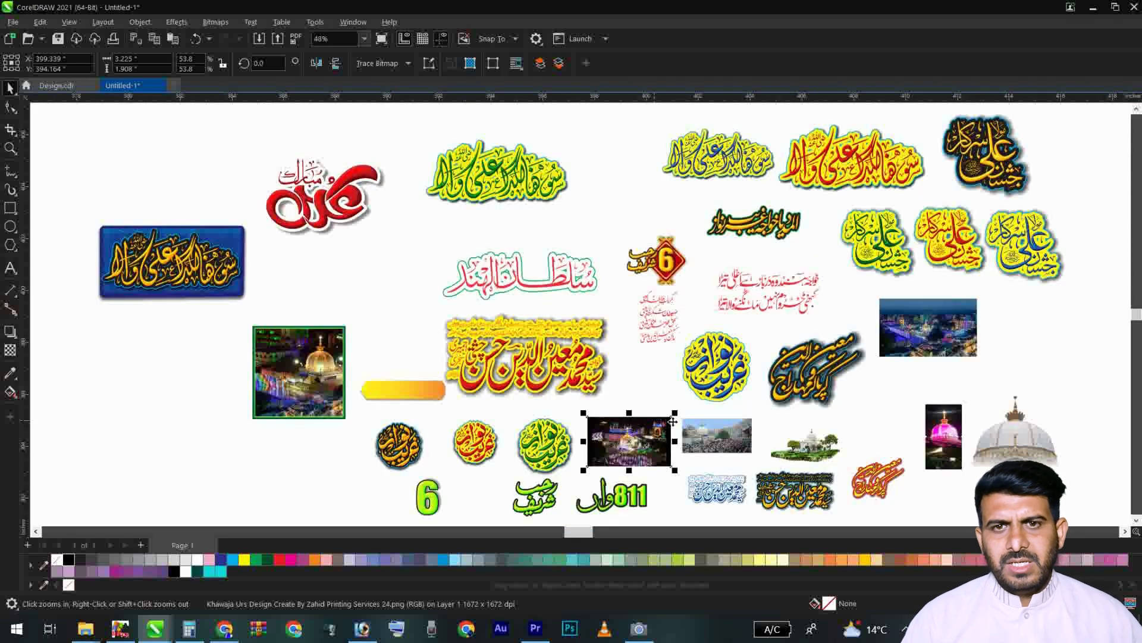
{"action": "key", "text": "shift+F2"}
{"action": "scroll", "coordinate": [733, 404], "scroll_direction": "down", "scroll_amount": 3}
Step: Examine the shrine-on-grass cutout up close, including its dome and trees
{"action": "left_click", "coordinate": [1011, 280]}
{"action": "key", "text": "shift+F2"}
{"action": "scroll", "coordinate": [598, 268], "scroll_direction": "down", "scroll_amount": 1}
{"action": "scroll", "coordinate": [597, 268], "scroll_direction": "down", "scroll_amount": 3}
{"action": "left_click", "coordinate": [1012, 345]}
{"action": "key", "text": "shift+F2"}
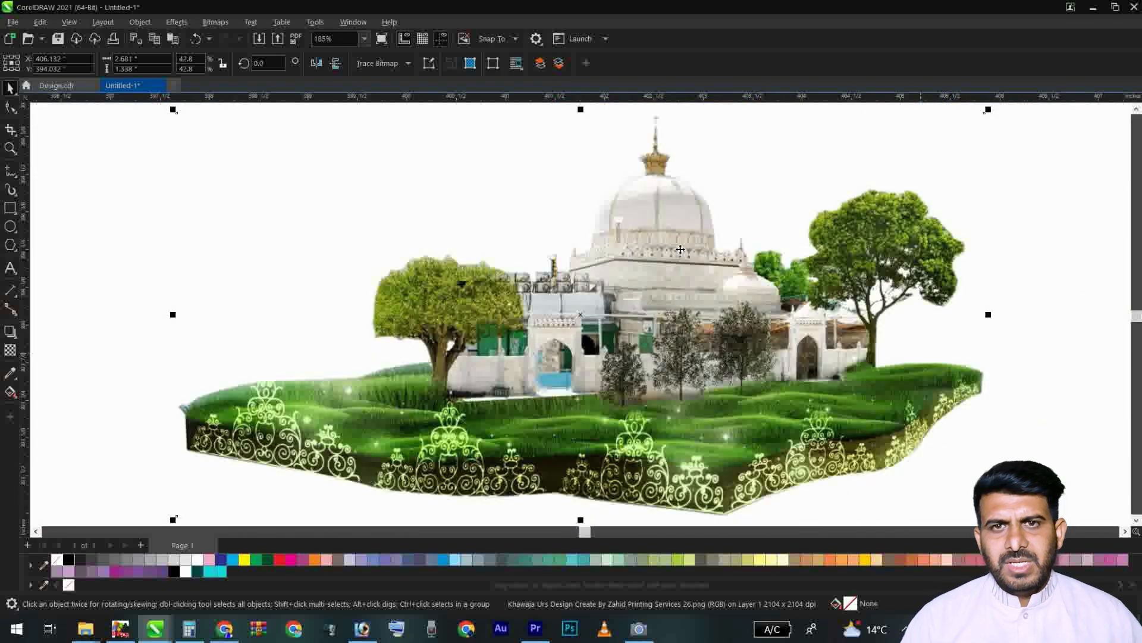
{"action": "left_click_drag", "start_coordinate": [868, 154], "coordinate": [459, 326]}
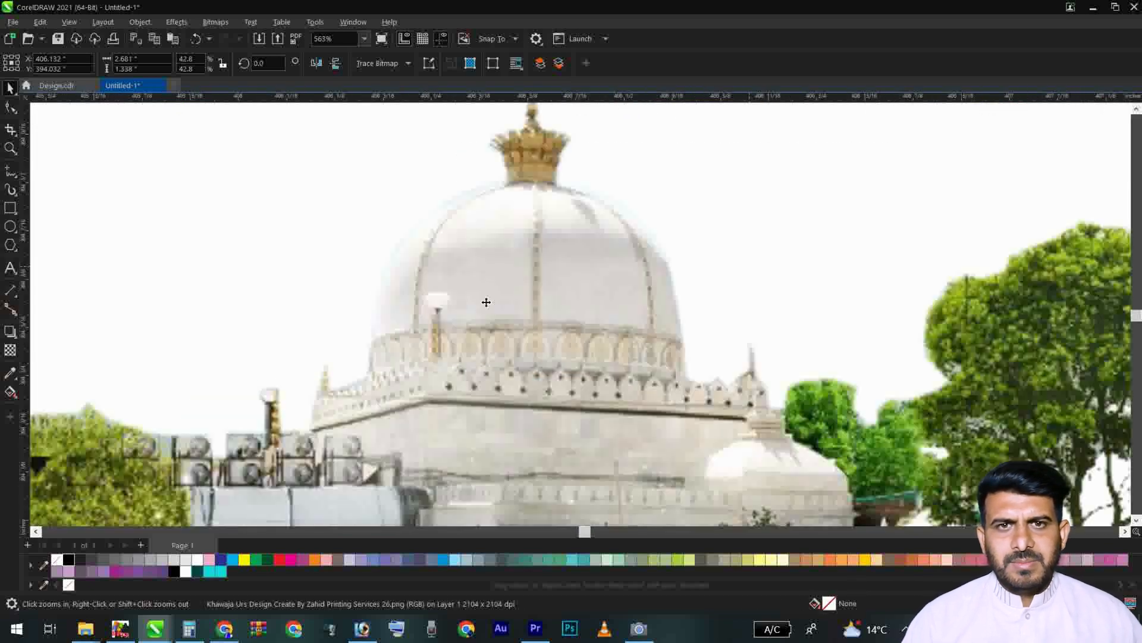
{"action": "scroll", "coordinate": [631, 257], "scroll_direction": "down", "scroll_amount": 3}
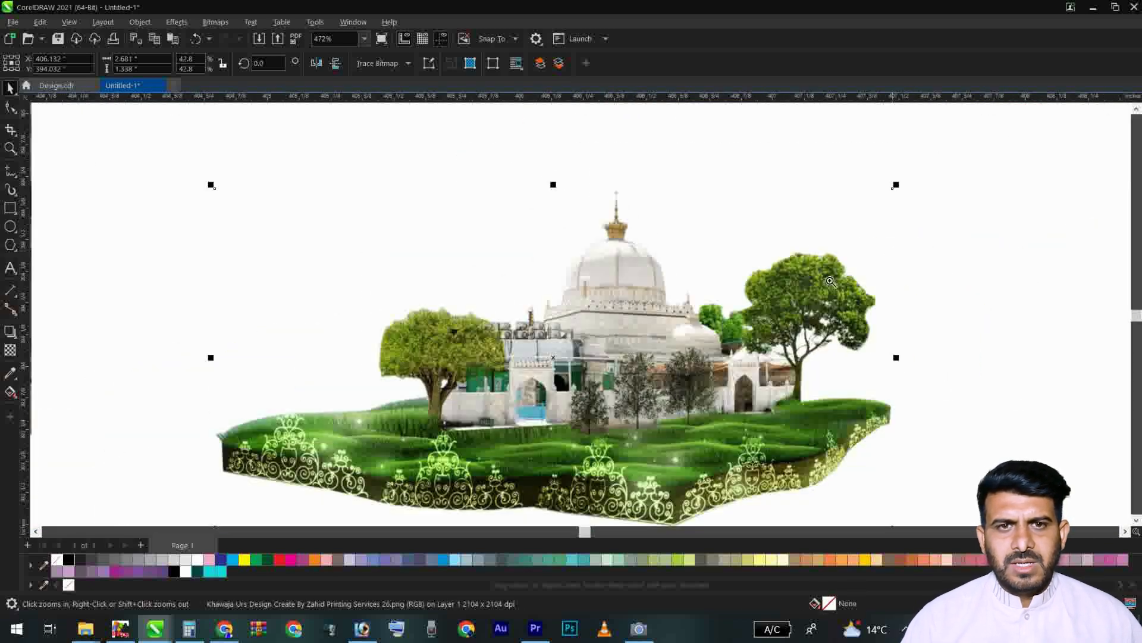
{"action": "scroll", "coordinate": [428, 451], "scroll_direction": "up", "scroll_amount": 4}
{"action": "key", "text": "F4"}
Step: Move the white shrine dome cutout further away from the pink-lit shrine photo
{"action": "left_click", "coordinate": [738, 436]}
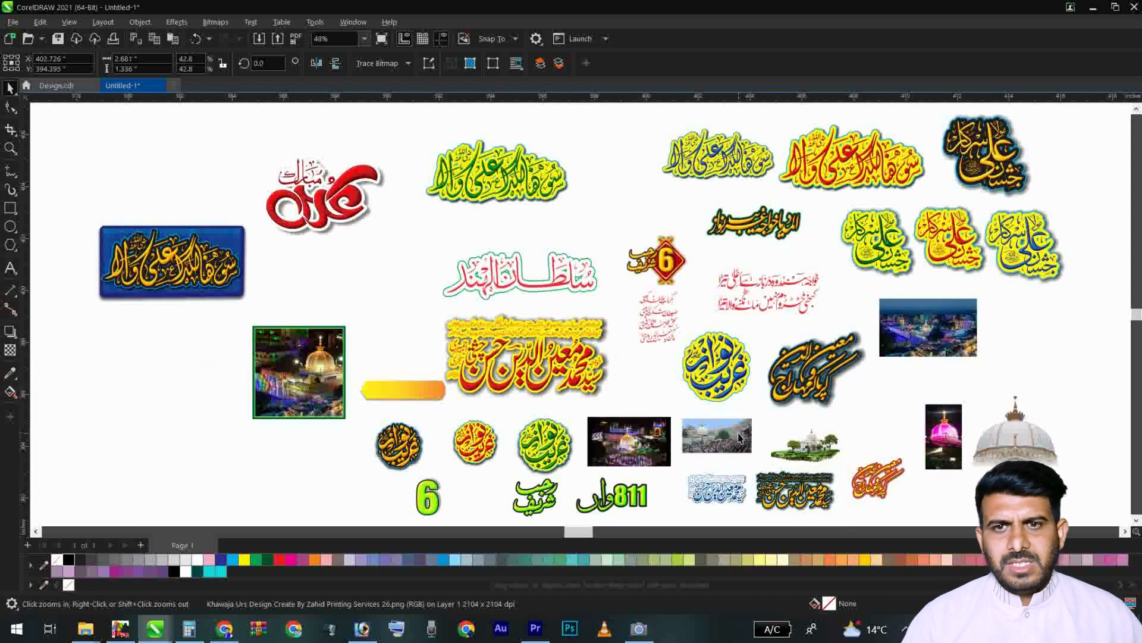
{"action": "left_click", "coordinate": [1011, 439]}
{"action": "key", "text": "F2"}
{"action": "left_click_drag", "start_coordinate": [1084, 392], "coordinate": [900, 468]}
{"action": "scroll", "coordinate": [692, 366], "scroll_direction": "down", "scroll_amount": 1}
{"action": "left_click_drag", "start_coordinate": [692, 366], "coordinate": [925, 352]}
{"action": "left_click", "coordinate": [411, 336]}
{"action": "key", "text": "F4"}
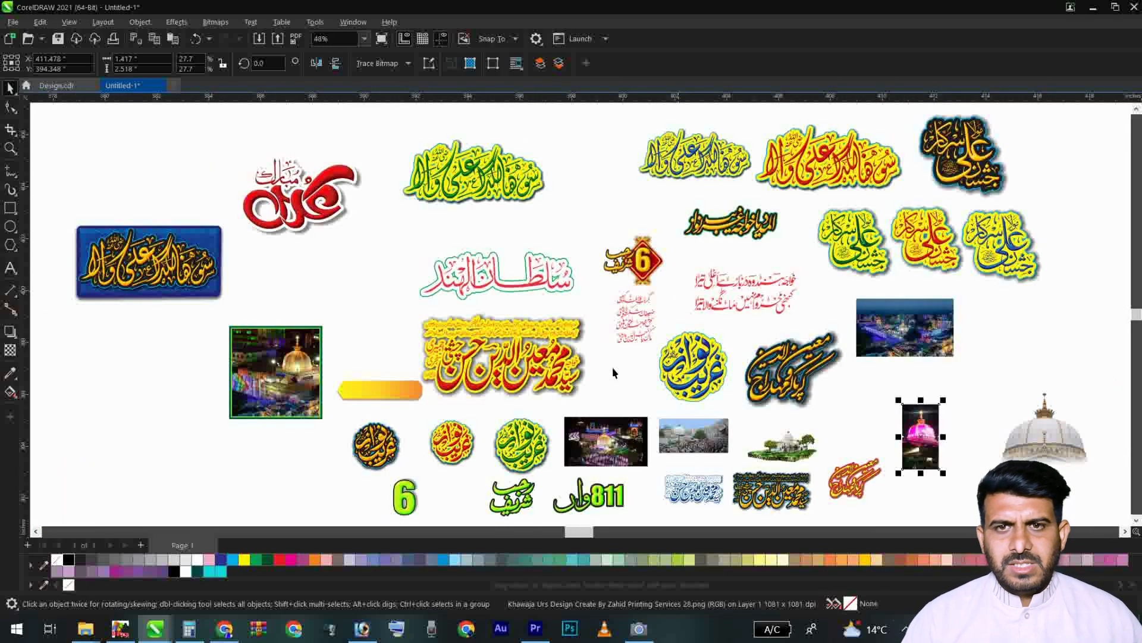
Step: Space out the red-and-yellow, orange-on-black and blue-on-white calligraphies beneath the shrine-on-grass and crowd images
{"action": "left_click", "coordinate": [776, 386]}
{"action": "key", "text": "F2"}
{"action": "left_click_drag", "start_coordinate": [895, 435], "coordinate": [667, 501]}
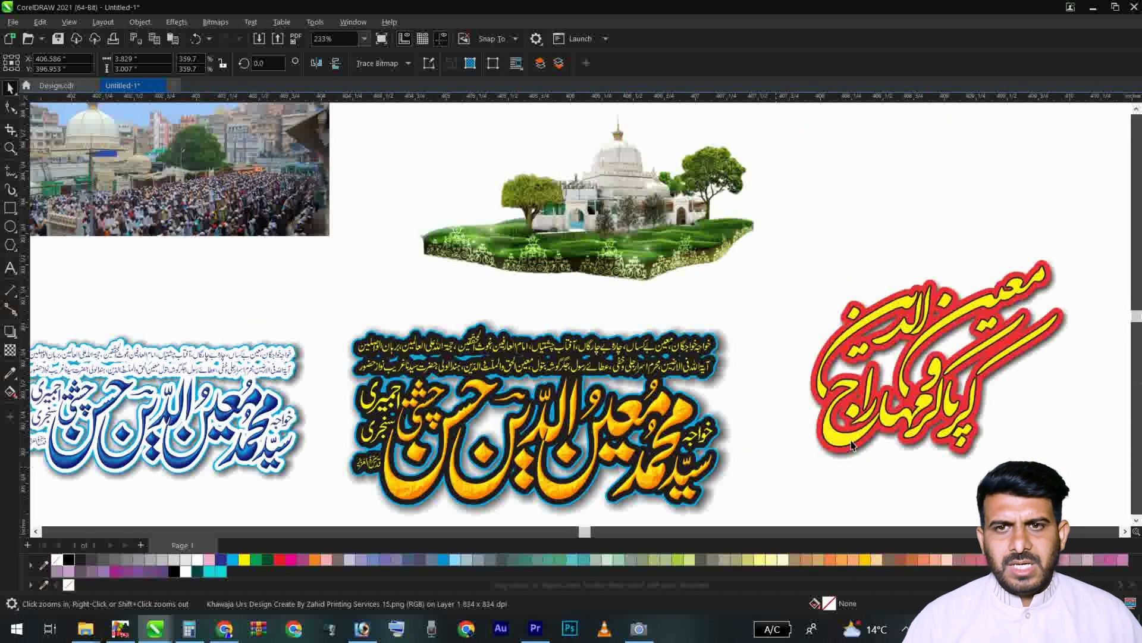
{"action": "left_click", "coordinate": [833, 365]}
{"action": "left_click_drag", "start_coordinate": [833, 364], "coordinate": [904, 350]}
{"action": "left_click_drag", "start_coordinate": [562, 414], "coordinate": [623, 379]}
{"action": "left_click_drag", "start_coordinate": [534, 386], "coordinate": [561, 416]}
{"action": "left_click_drag", "start_coordinate": [244, 416], "coordinate": [310, 446]}
{"action": "left_click", "coordinate": [349, 305]}
{"action": "left_click", "coordinate": [351, 366]}
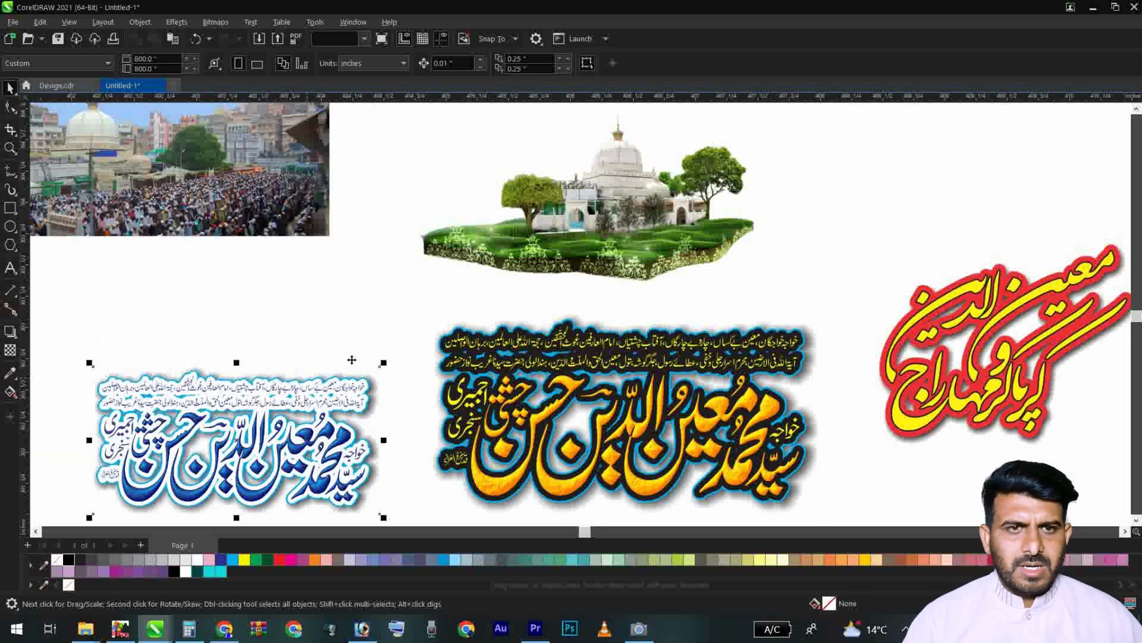
Step: Enlarge the green "811 واں" lettering to about 4.815 by 2.423 inches beneath the night shrine photo
{"action": "key", "text": "shift+F2"}
{"action": "scroll", "coordinate": [449, 315], "scroll_direction": "down", "scroll_amount": 1}
{"action": "left_click_drag", "start_coordinate": [232, 200], "coordinate": [836, 450]}
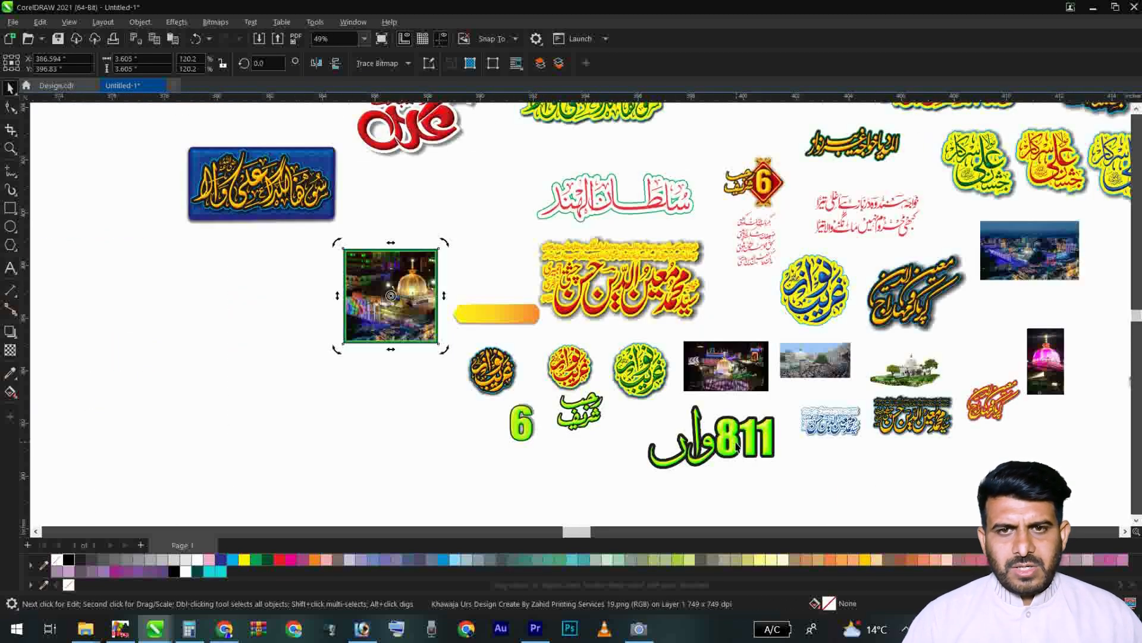
{"action": "left_click", "coordinate": [738, 455]}
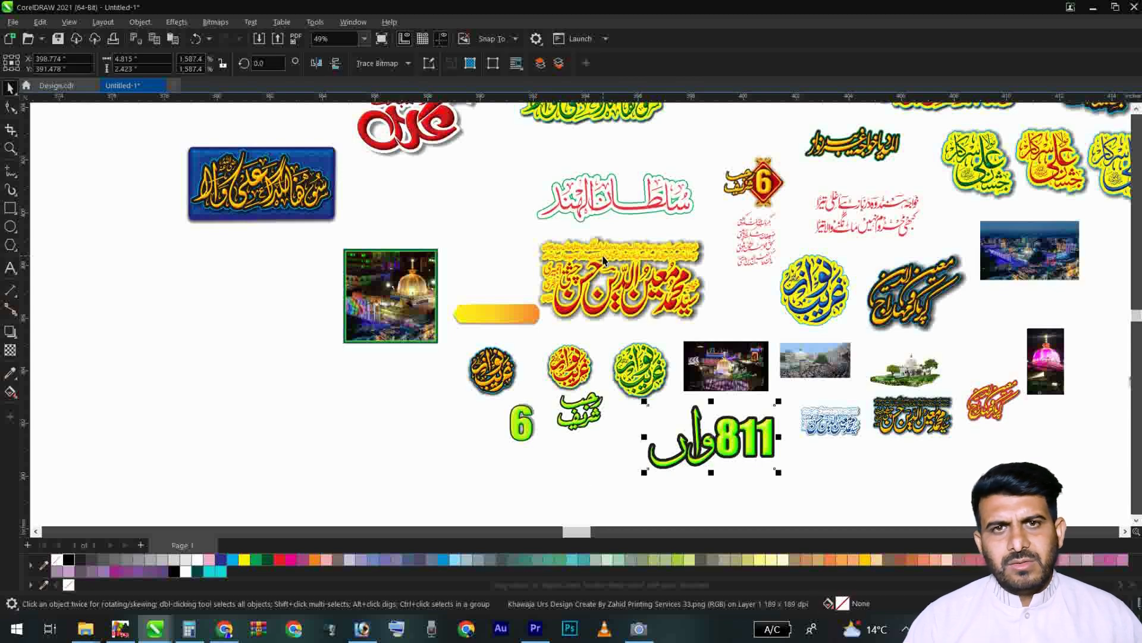
Step: Examine the green-outlined "سلطان الہند" calligraphy and the "6 رجب شریف" emblem up close
{"action": "key", "text": "F2"}
{"action": "left_click_drag", "start_coordinate": [506, 255], "coordinate": [833, 173]}
{"action": "left_click", "coordinate": [539, 145]}
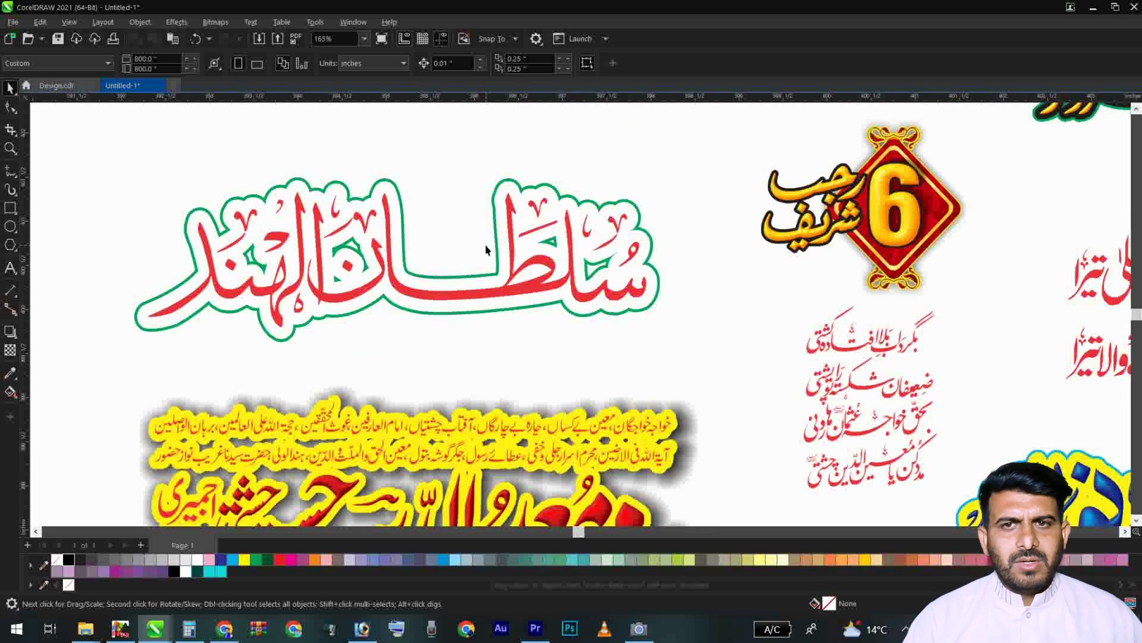
{"action": "scroll", "coordinate": [487, 245], "scroll_direction": "down", "scroll_amount": 2}
{"action": "key", "text": "F2"}
{"action": "left_click_drag", "start_coordinate": [589, 159], "coordinate": [883, 300]}
{"action": "scroll", "coordinate": [672, 172], "scroll_direction": "down", "scroll_amount": 2}
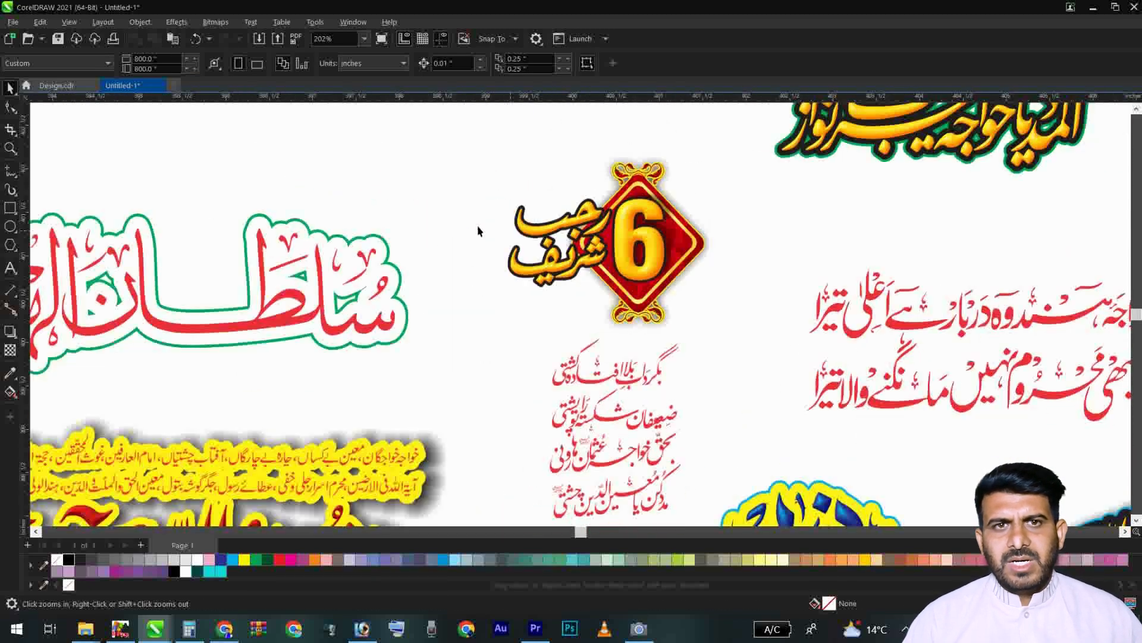
Step: Examine the upper calligraphy pieces and the small calligraphies in the lowest row up close
{"action": "key", "text": "F4"}
{"action": "key", "text": "F2"}
{"action": "left_click_drag", "start_coordinate": [331, 134], "coordinate": [1080, 309]}
{"action": "key", "text": "F2"}
{"action": "left_click_drag", "start_coordinate": [938, 401], "coordinate": [694, 502]}
{"action": "key", "text": "F4"}
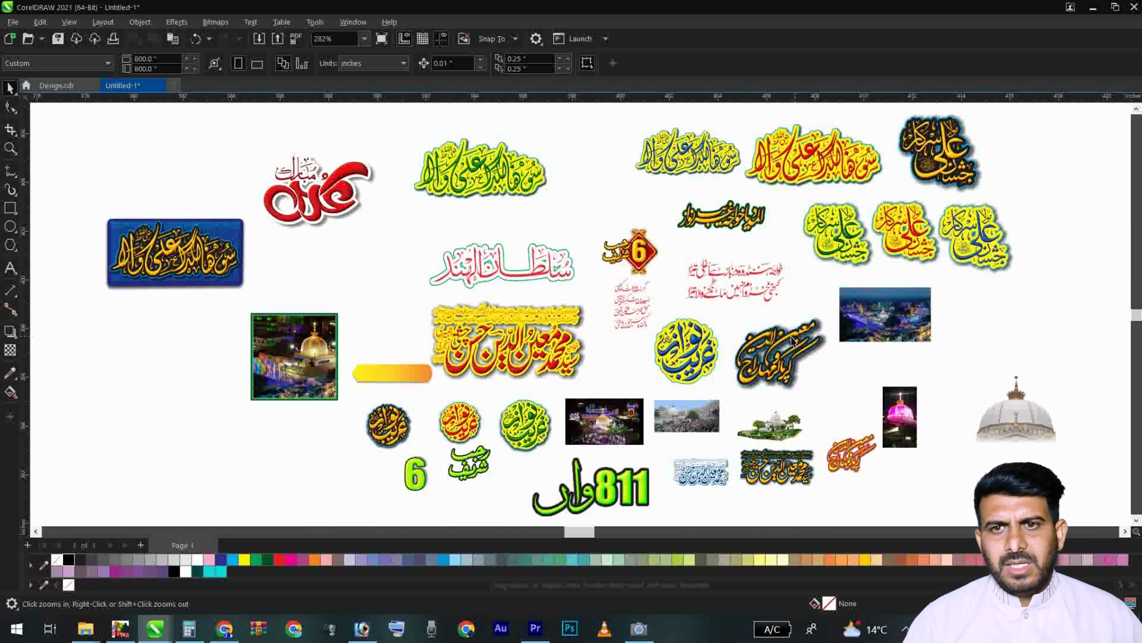
Step: Move the shrine-on-grass cutout slightly up and to the right, away from the calligraphy beneath it
{"action": "left_click", "coordinate": [1019, 429]}
{"action": "mouse_move", "coordinate": [804, 425]}
{"action": "left_mouse_down"}
{"action": "mouse_move", "coordinate": [791, 409]}
{"action": "mouse_move", "coordinate": [819, 409]}
{"action": "left_mouse_up"}
{"action": "left_click", "coordinate": [842, 408]}
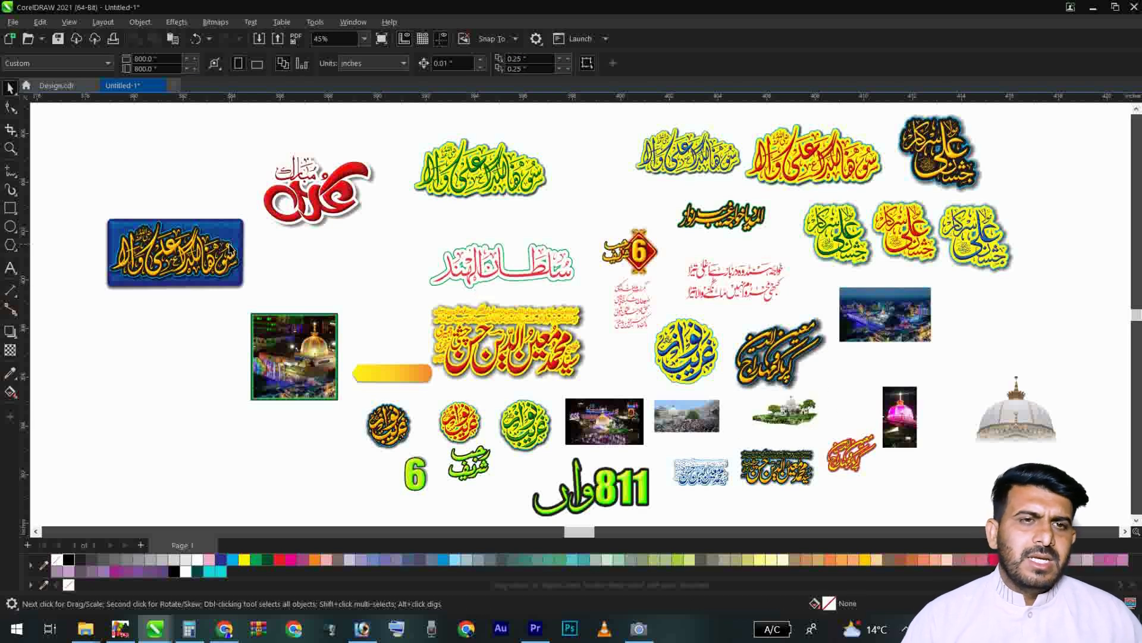
Step: Move the blue calligraphy panel into the gap between the red "عرس مبارک" lettering and the green-framed shrine photo
{"action": "left_click", "coordinate": [190, 262]}
{"action": "left_click_drag", "start_coordinate": [226, 281], "coordinate": [368, 286]}
{"action": "key", "text": "Left"}
{"action": "key", "text": "Left"}
{"action": "key", "text": "Left"}
{"action": "key", "text": "Left"}
{"action": "key", "text": "Left"}
{"action": "key", "text": "Left"}
{"action": "key", "text": "Left"}
{"action": "key", "text": "Left"}
{"action": "key", "text": "Left"}
{"action": "key", "text": "Left"}
{"action": "key", "text": "Left"}
{"action": "key", "text": "Left"}
{"action": "key", "text": "Left"}
{"action": "key", "text": "Left"}
{"action": "key", "text": "Left"}
{"action": "key", "text": "Left"}
{"action": "key", "text": "Left"}
{"action": "key", "text": "Left"}
{"action": "key", "text": "Left"}
{"action": "key", "text": "Left"}
{"action": "left_click", "coordinate": [162, 246]}
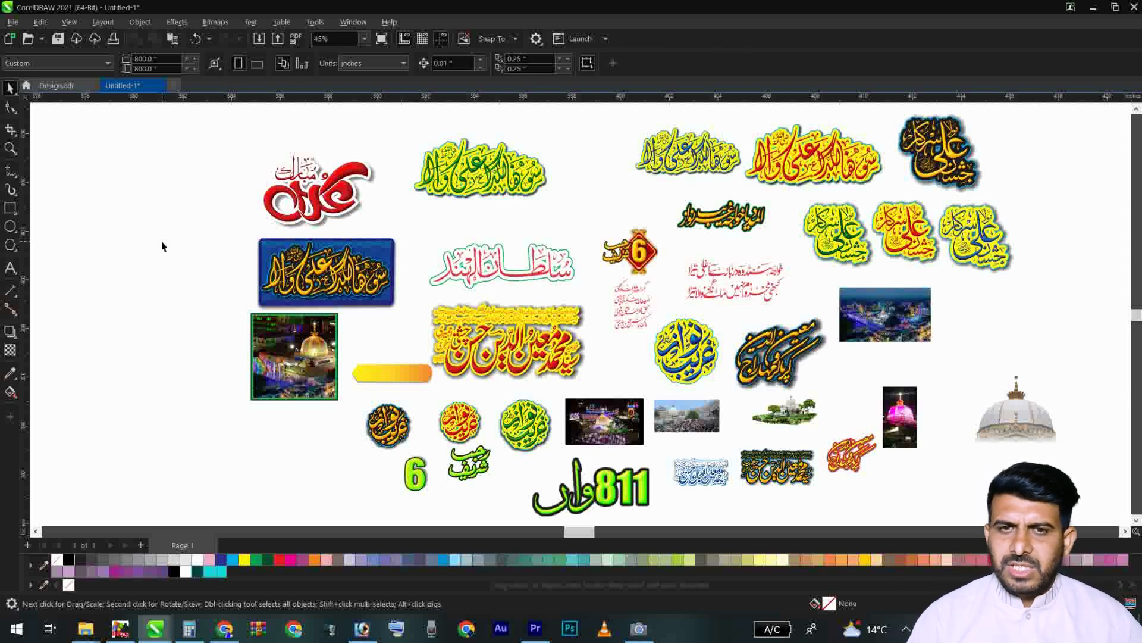
Step: In Design.cdr, move the "6 رجب شریف" emblem off the poster to about X 402.149, Y 400.771 inches
{"action": "left_click", "coordinate": [62, 86]}
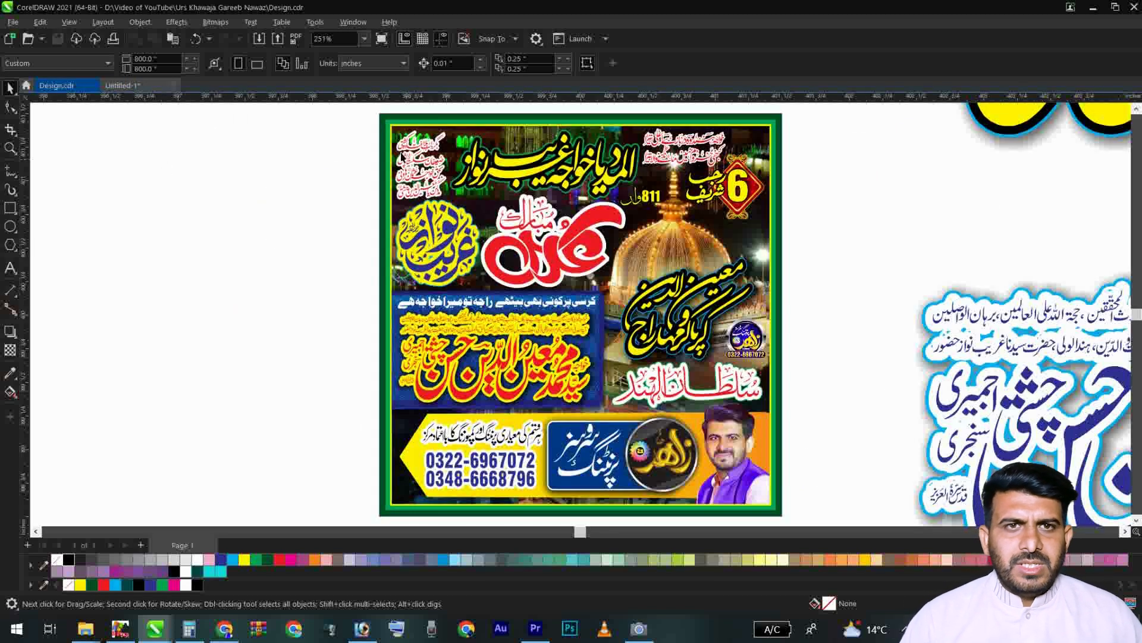
{"action": "left_click", "coordinate": [382, 132]}
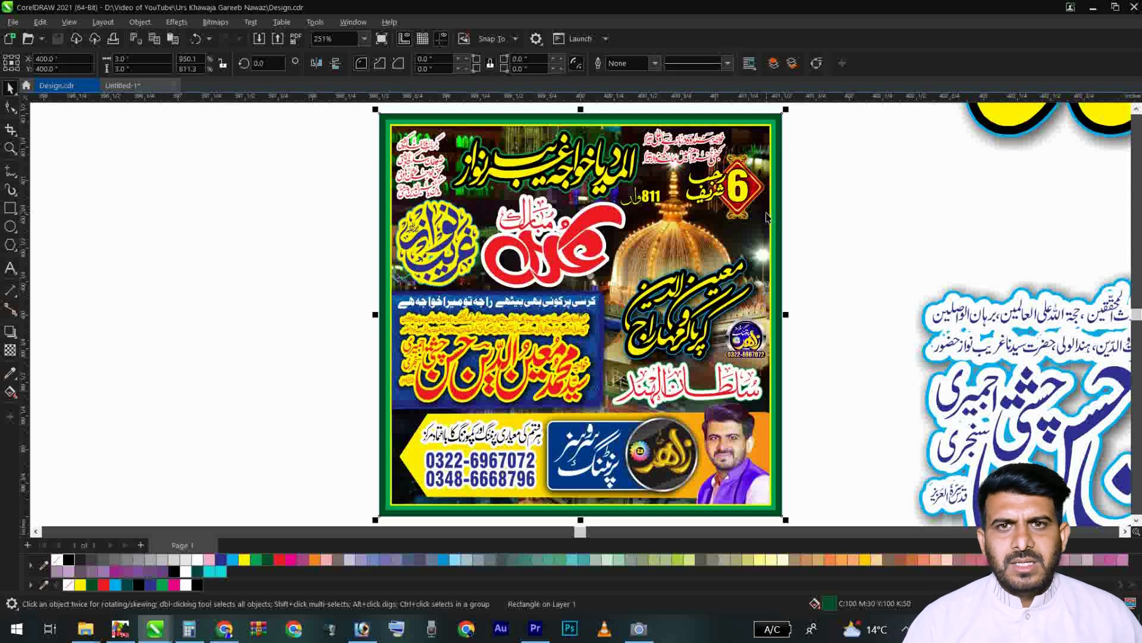
{"action": "double_click", "coordinate": [736, 186]}
{"action": "key", "text": "ctrl+z"}
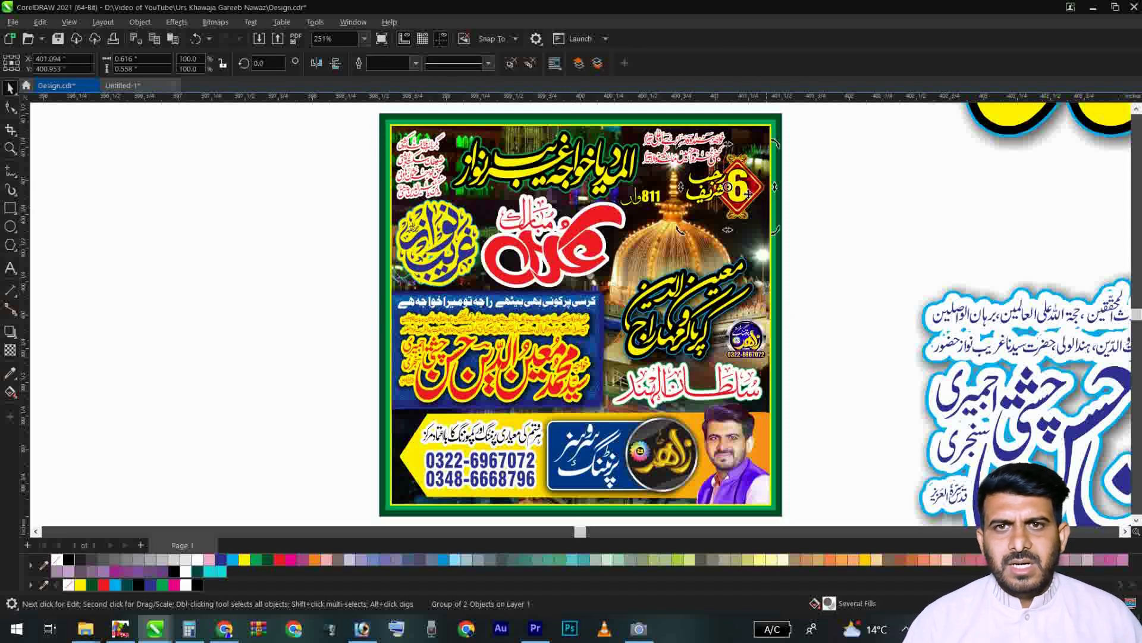
{"action": "left_click_drag", "start_coordinate": [751, 186], "coordinate": [893, 210]}
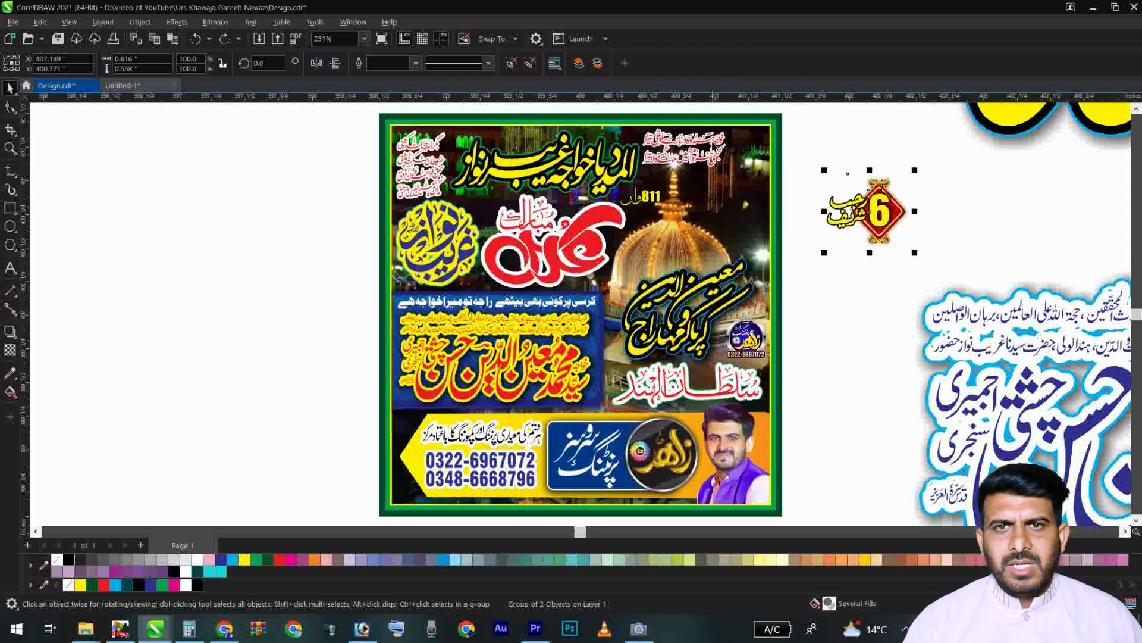
{"action": "left_click", "coordinate": [811, 327]}
Step: Try moving the individual calligraphy groups on the poster, undoing each trial move
{"action": "left_click", "coordinate": [684, 297]}
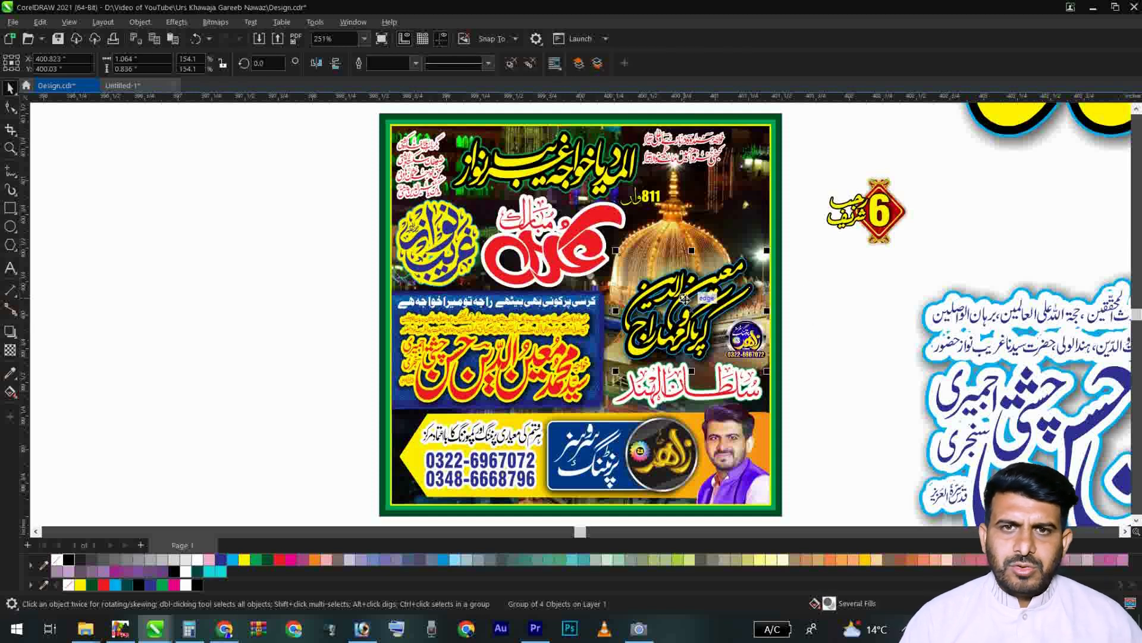
{"action": "left_click_drag", "start_coordinate": [684, 298], "coordinate": [679, 287]}
{"action": "key", "text": "ctrl+z"}
{"action": "left_click", "coordinate": [570, 265]}
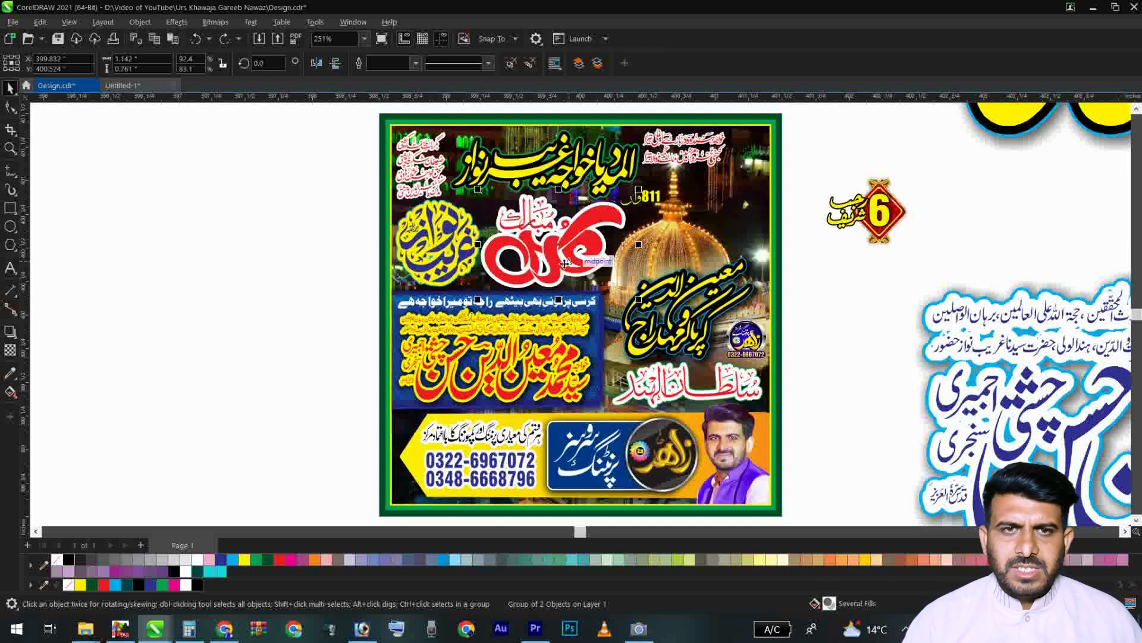
{"action": "left_click_drag", "start_coordinate": [459, 262], "coordinate": [364, 270]}
{"action": "key", "text": "ctrl+z"}
{"action": "left_click", "coordinate": [468, 184]}
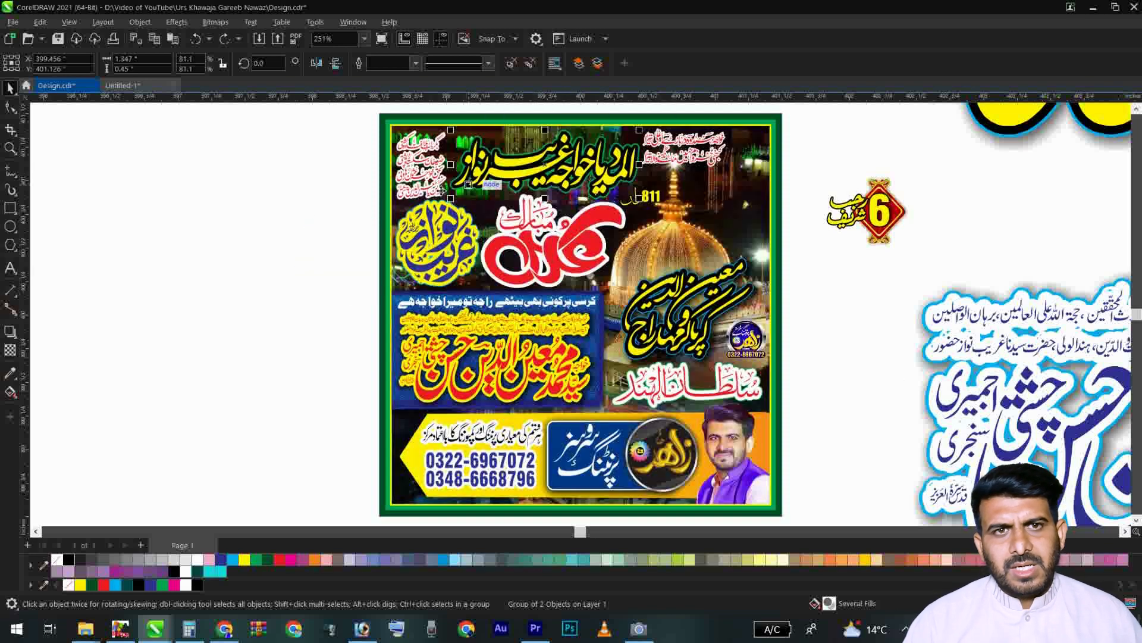
{"action": "left_click", "coordinate": [548, 338]}
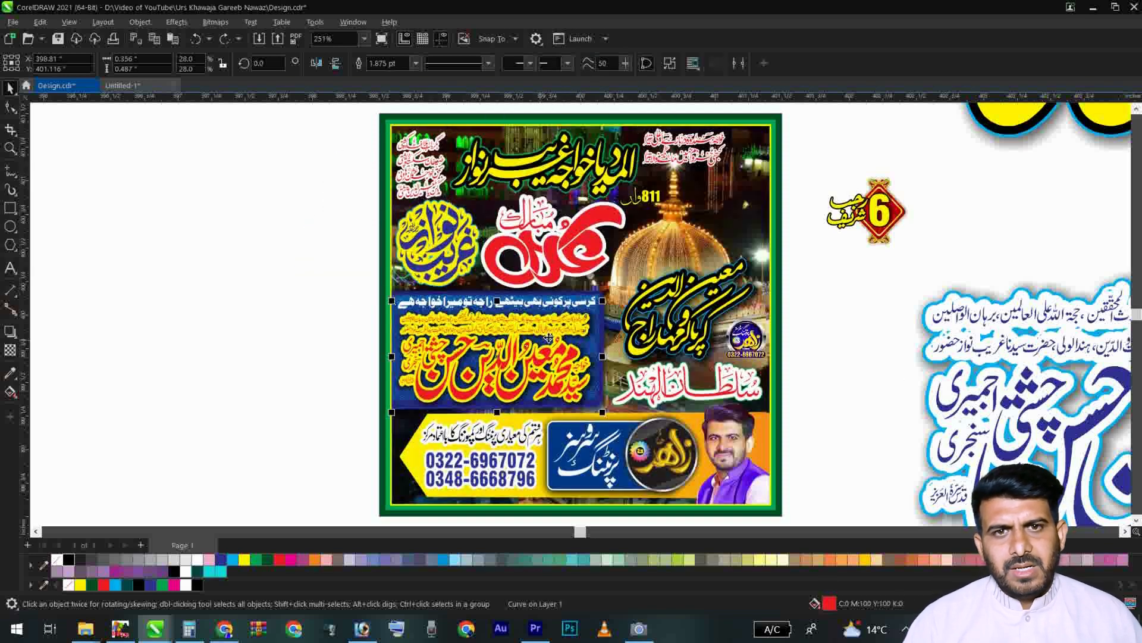
{"action": "left_click_drag", "start_coordinate": [548, 338], "coordinate": [445, 339]}
{"action": "key", "text": "ctrl+z"}
{"action": "left_click", "coordinate": [642, 288]}
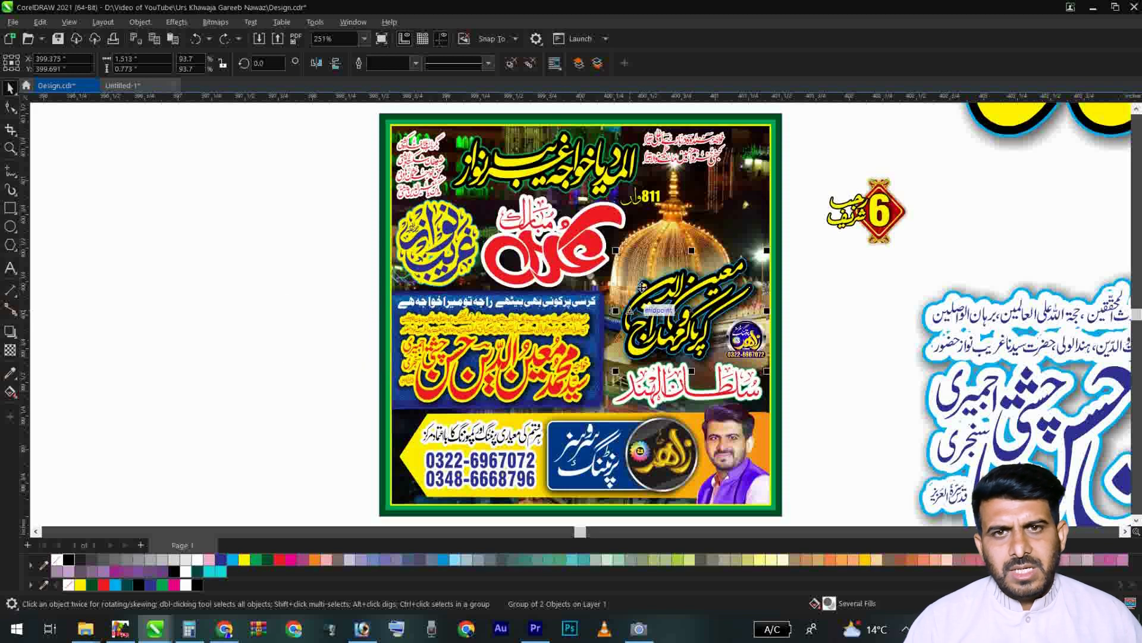
Step: Open the poster's PowerClip contents and pull apart the shrine photo, blue panel, yellow banner, logo and portrait
{"action": "double_click", "coordinate": [652, 244]}
{"action": "left_click", "coordinate": [671, 250]}
{"action": "left_click_drag", "start_coordinate": [671, 250], "coordinate": [457, 227]}
{"action": "left_click_drag", "start_coordinate": [568, 348], "coordinate": [342, 381]}
{"action": "left_click_drag", "start_coordinate": [509, 476], "coordinate": [487, 523]}
{"action": "left_click_drag", "start_coordinate": [538, 316], "coordinate": [772, 218]}
{"action": "left_click_drag", "start_coordinate": [709, 481], "coordinate": [866, 475]}
{"action": "left_click_drag", "start_coordinate": [563, 449], "coordinate": [716, 468]}
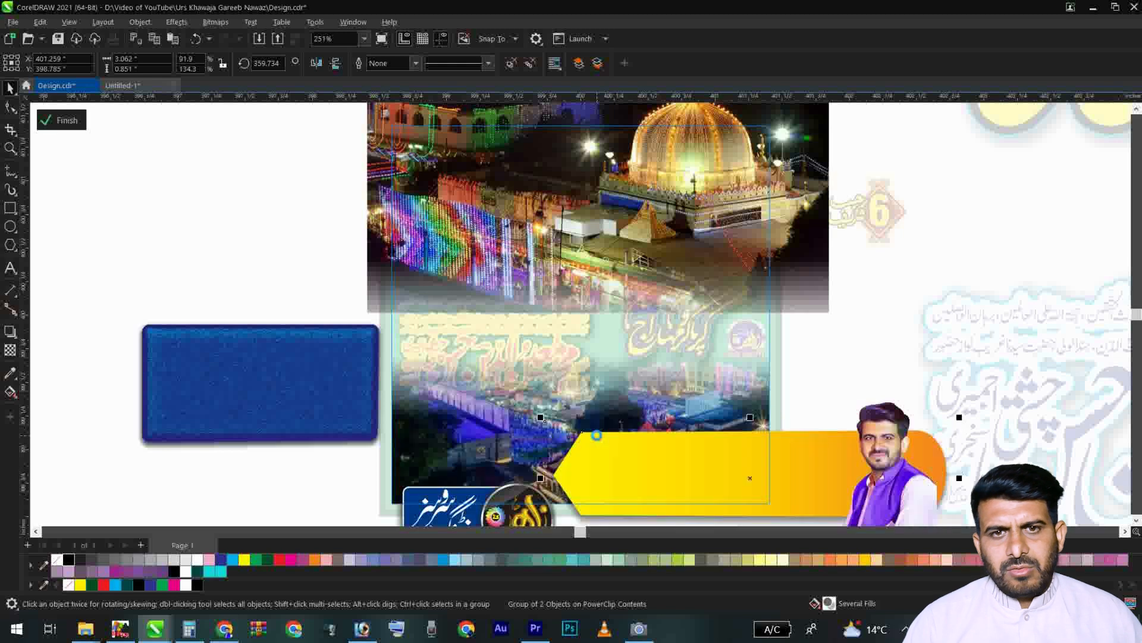
Step: Undo all the moves of the poster's PowerClip contents
{"action": "key", "text": "ctrl+z"}
{"action": "key", "text": "ctrl+z"}
{"action": "key", "text": "ctrl+z"}
{"action": "key", "text": "ctrl+z"}
{"action": "key", "text": "ctrl+z"}
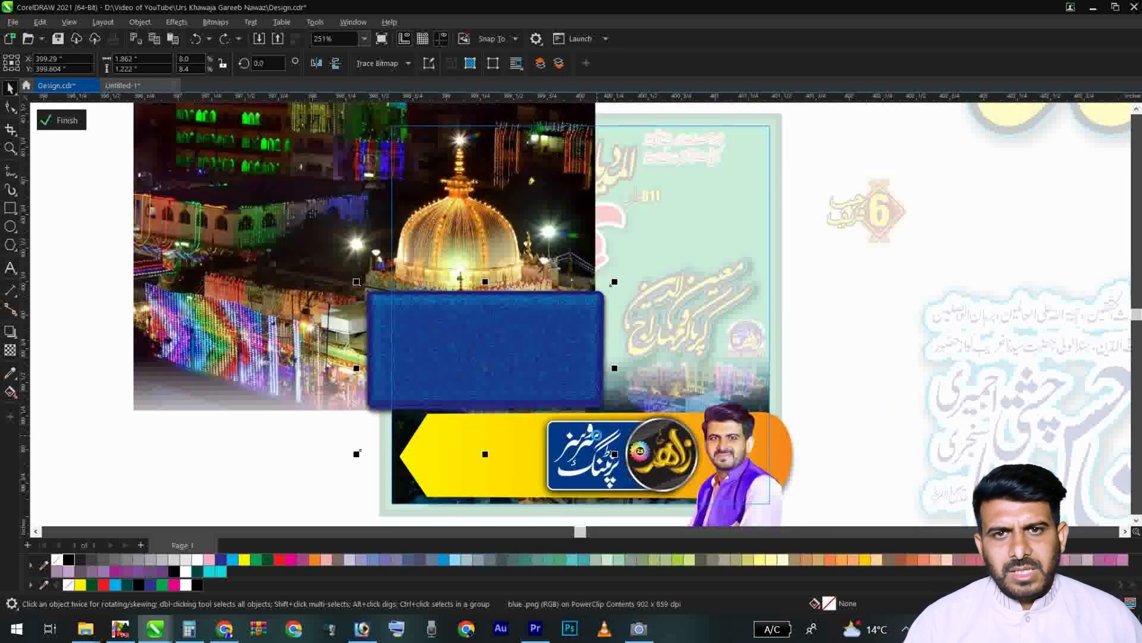
{"action": "key", "text": "ctrl+z"}
{"action": "key", "text": "ctrl+z"}
{"action": "key", "text": "ctrl+z"}
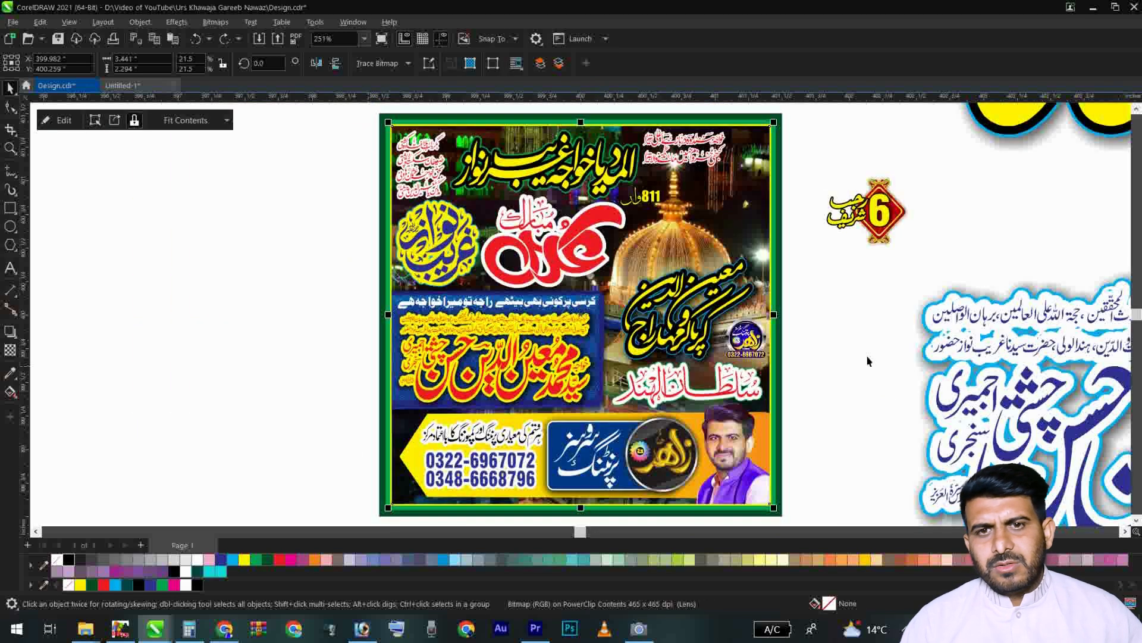
Step: Examine the black-and-yellow and blue-on-white "معین الدین حسن چشتی" calligraphies beside the poster
{"action": "left_click", "coordinate": [869, 359]}
{"action": "key", "text": "F4"}
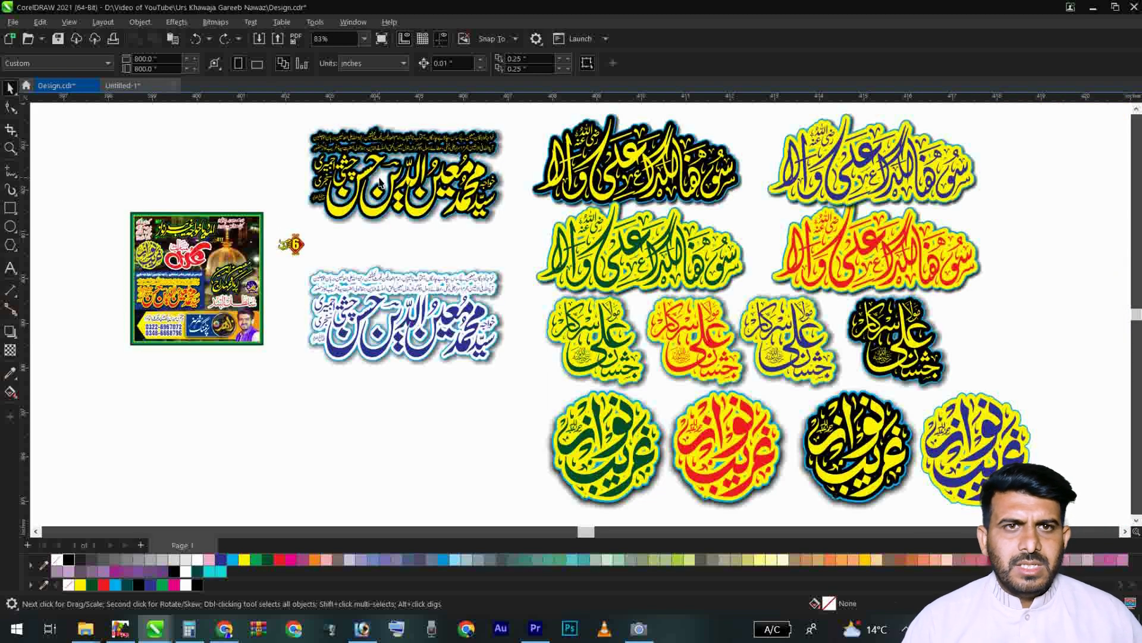
{"action": "left_click", "coordinate": [307, 148]}
{"action": "key", "text": "z"}
{"action": "left_click_drag", "start_coordinate": [307, 149], "coordinate": [649, 257]}
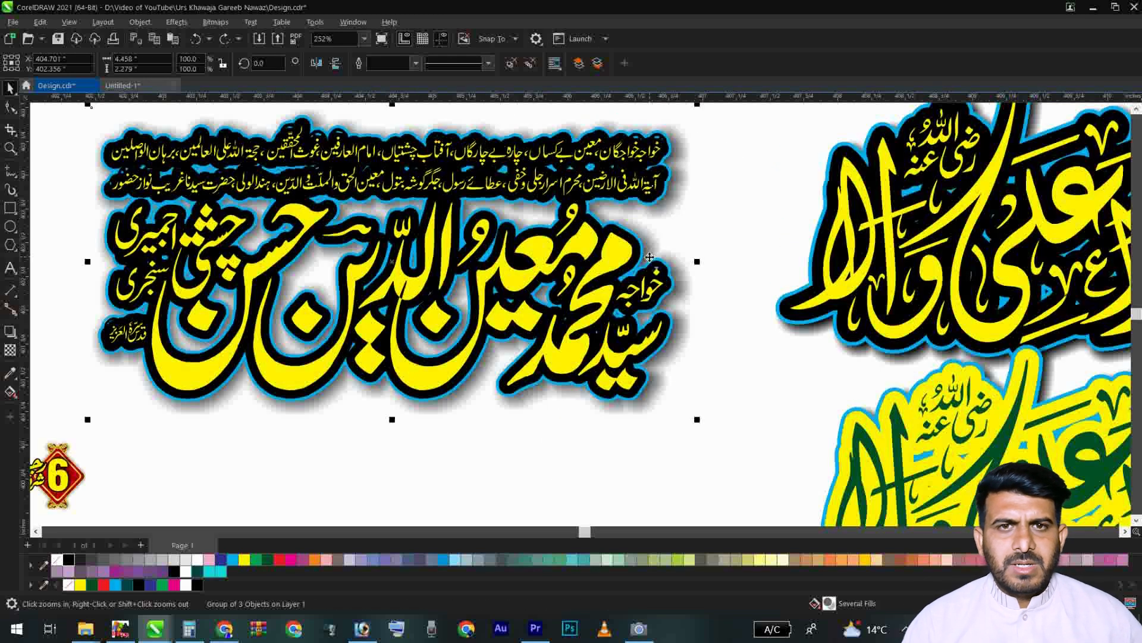
{"action": "key", "text": "F3"}
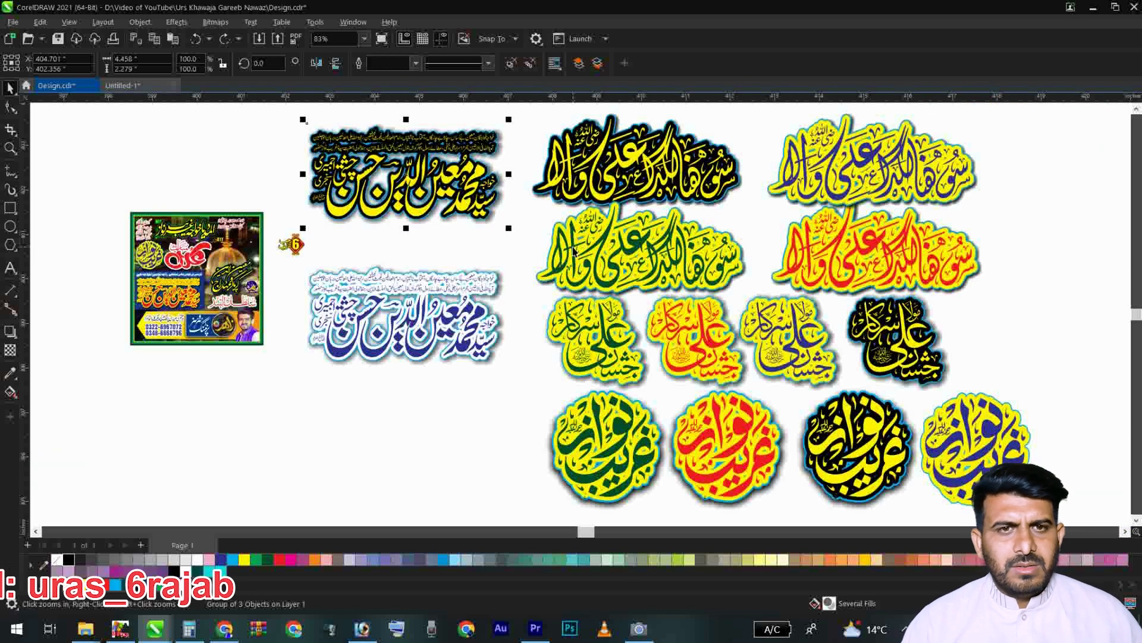
{"action": "left_click", "coordinate": [408, 383]}
{"action": "left_click", "coordinate": [381, 336]}
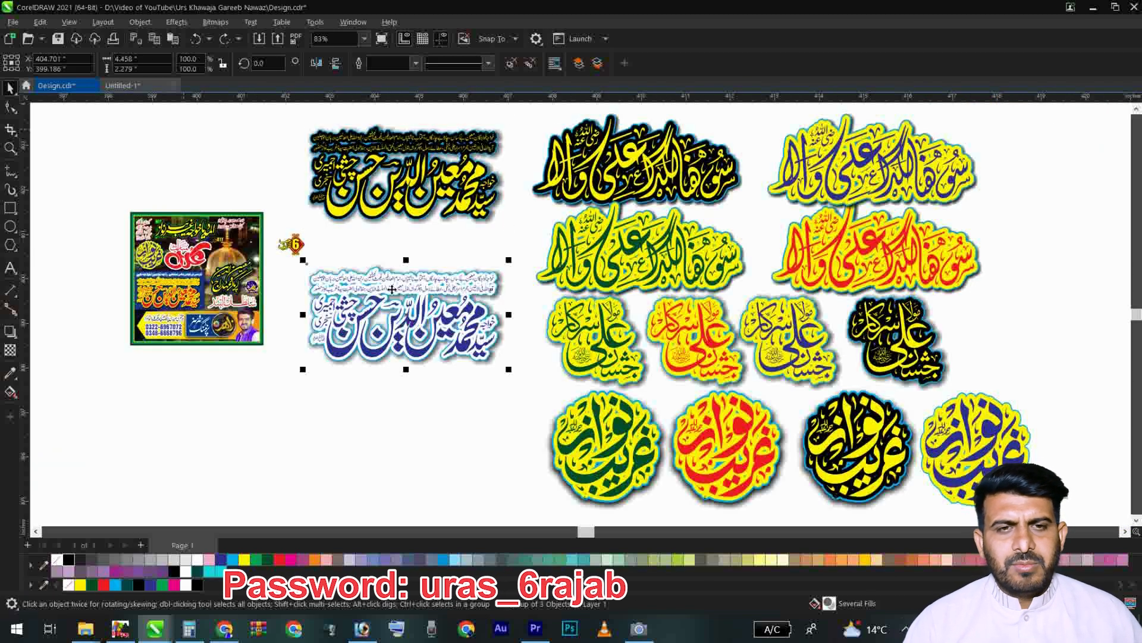
{"action": "left_click", "coordinate": [404, 445]}
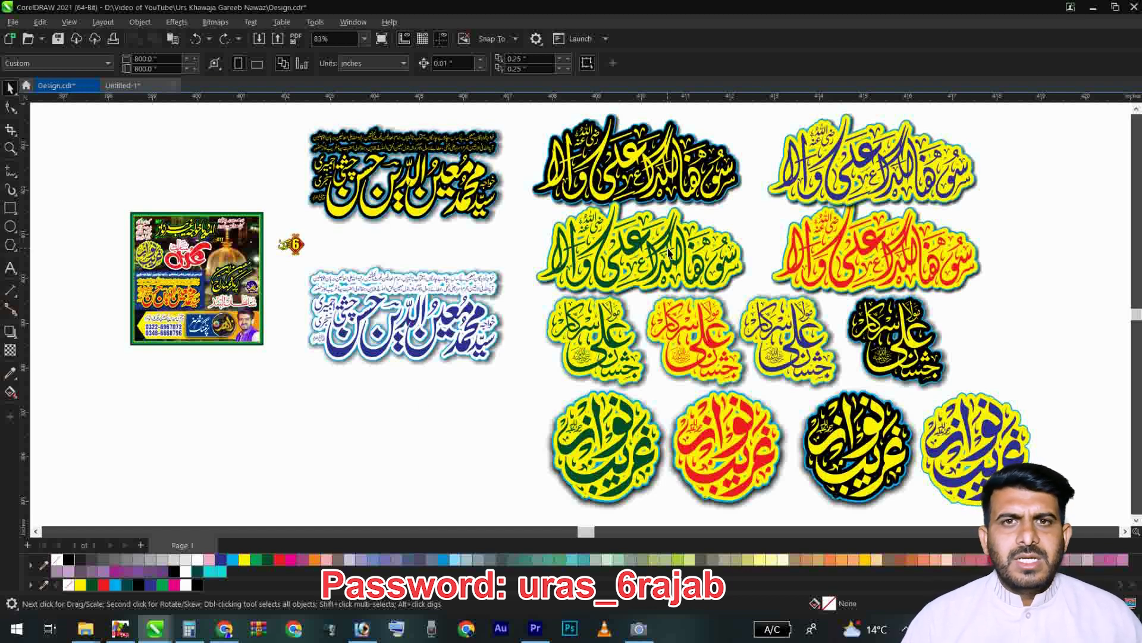
Step: Move the blue-on-white "معین الدین حسن چشتی" calligraphy further below its black-and-yellow version
{"action": "left_click", "coordinate": [653, 181]}
{"action": "left_click", "coordinate": [470, 310]}
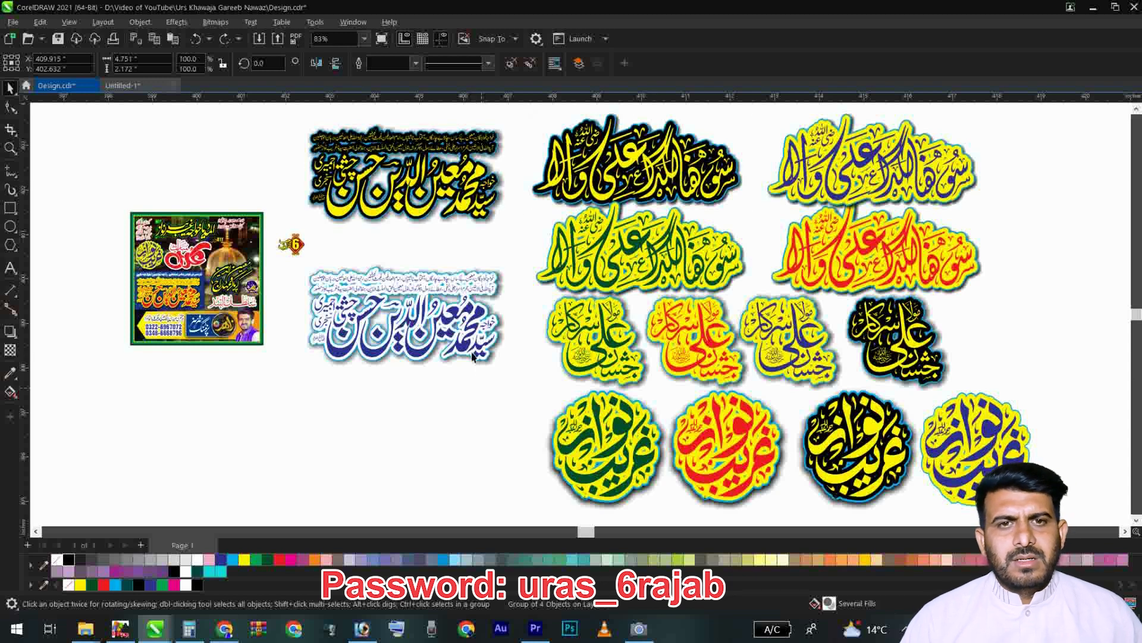
{"action": "left_click_drag", "start_coordinate": [471, 311], "coordinate": [455, 361]}
{"action": "left_click", "coordinate": [607, 348]}
{"action": "left_click", "coordinate": [613, 437]}
{"action": "left_click", "coordinate": [851, 427]}
{"action": "left_click", "coordinate": [958, 441]}
Step: Spread out the black "جشن علی سرکار" and the four "علی والا" calligraphies, placing the green one at about X 409.665, Y 401.066 inches
{"action": "left_click_drag", "start_coordinate": [901, 344], "coordinate": [1028, 339]}
{"action": "left_click_drag", "start_coordinate": [946, 245], "coordinate": [1069, 188]}
{"action": "left_click_drag", "start_coordinate": [908, 172], "coordinate": [904, 150]}
{"action": "left_click_drag", "start_coordinate": [680, 179], "coordinate": [667, 150]}
{"action": "left_click_drag", "start_coordinate": [715, 285], "coordinate": [700, 267]}
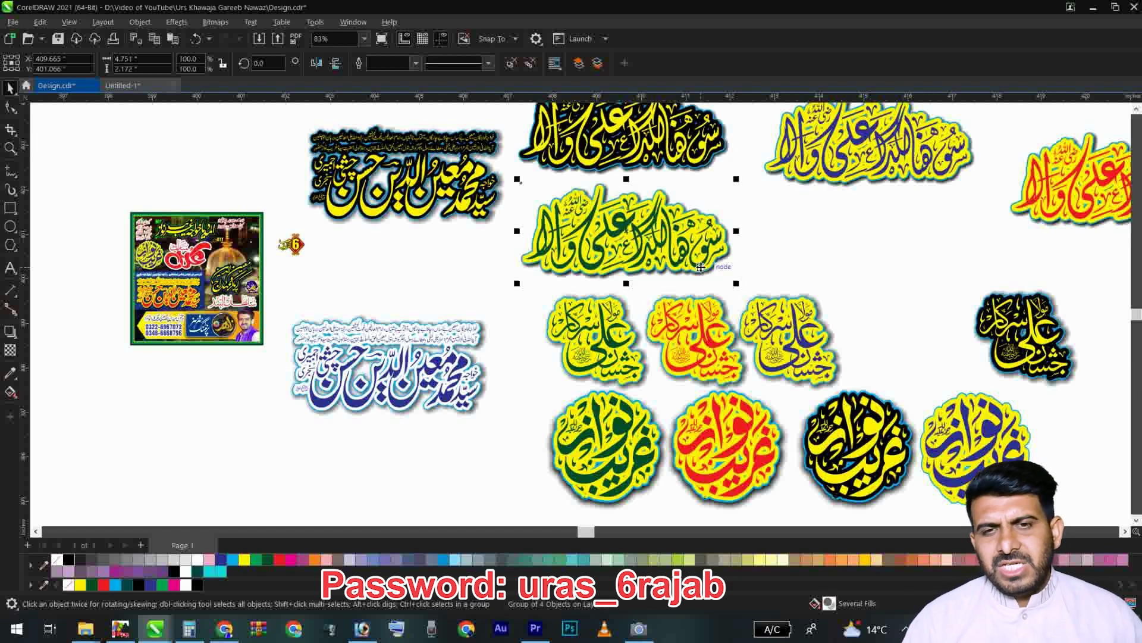